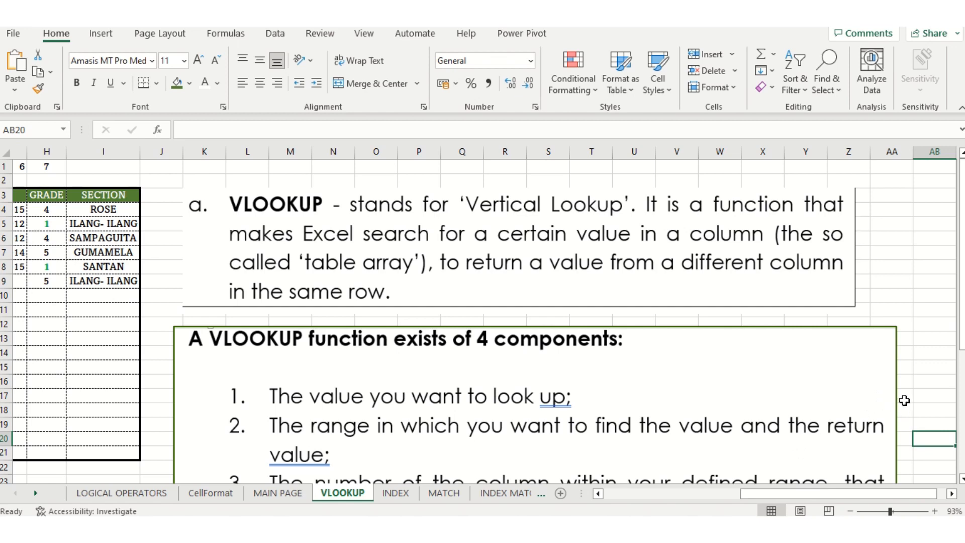
# Scroll through the VLOOKUP syntax notes, then switch to the MAIN PAGE sheet
pyautogui.scroll(-7, 661, 411)
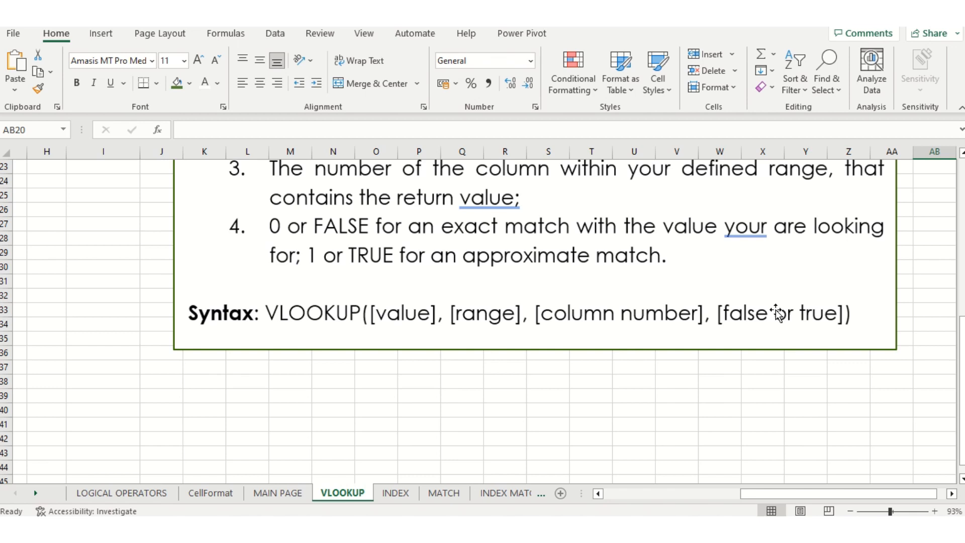
pyautogui.click(276, 494)
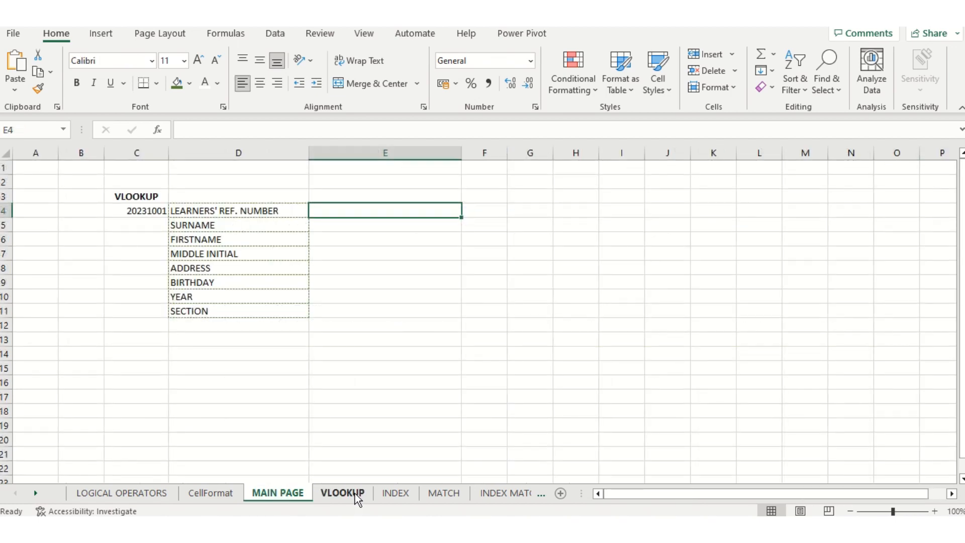
# Fill the learner table B4:I21 on the VLOOKUP sheet with light green
pyautogui.click(343, 493)
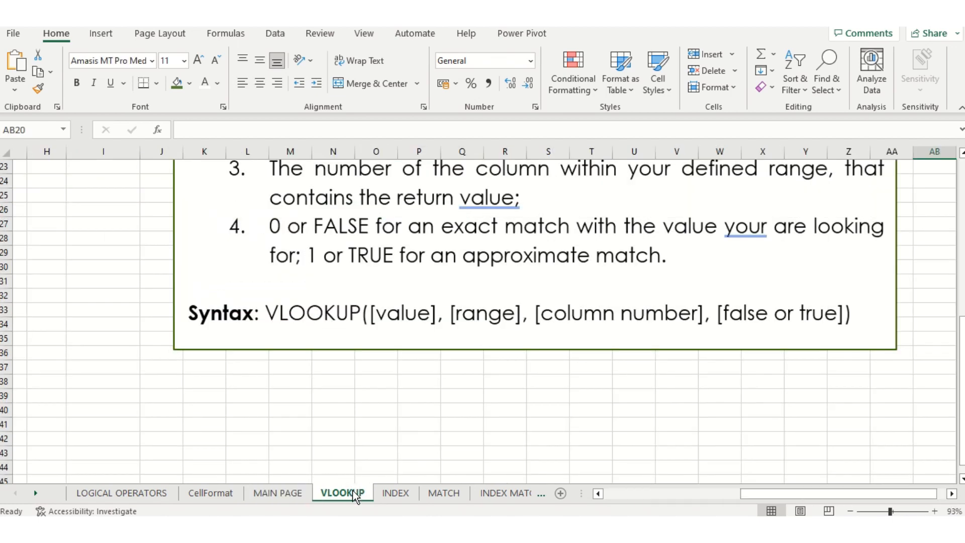
pyautogui.scroll(7, 222, 360)
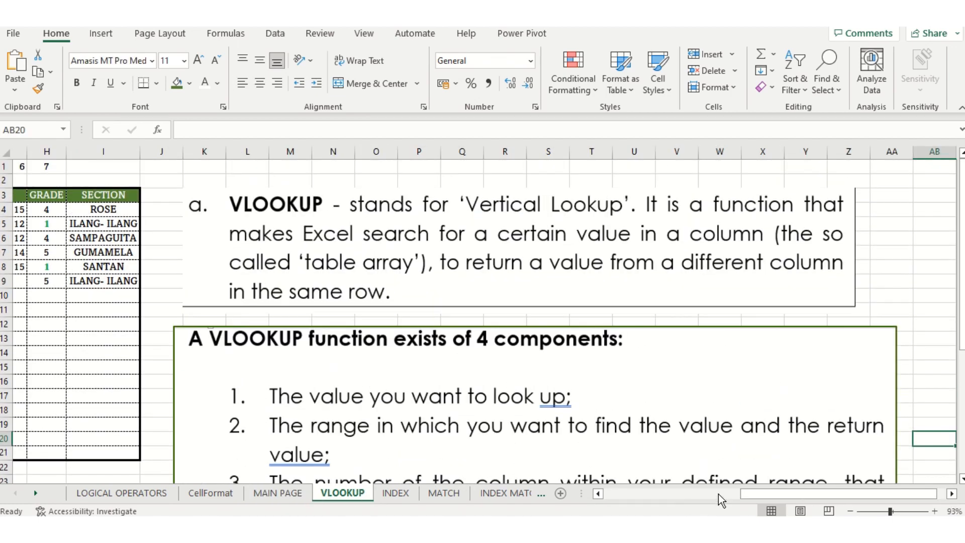
pyautogui.moveTo(766, 491); pyautogui.dragTo(632, 495)
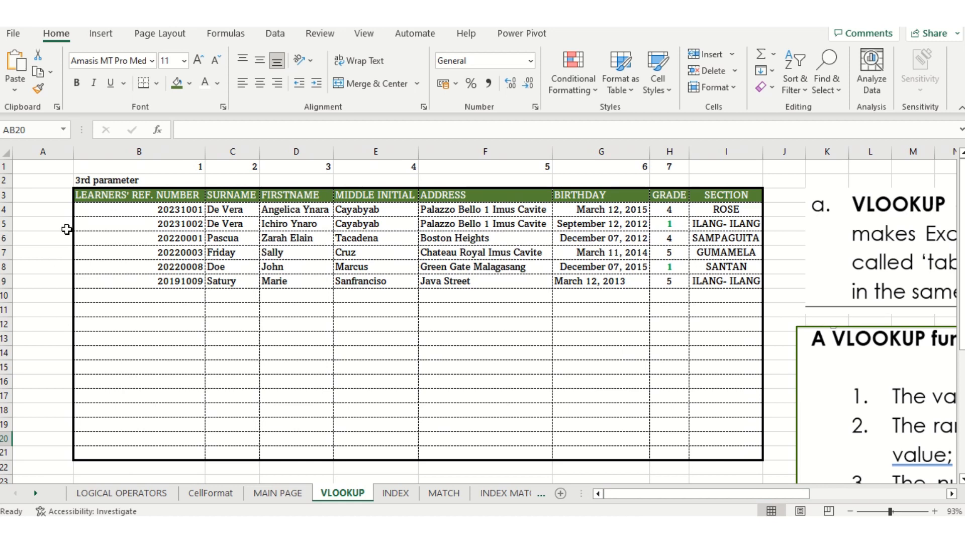
pyautogui.moveTo(94, 209); pyautogui.dragTo(720, 449)
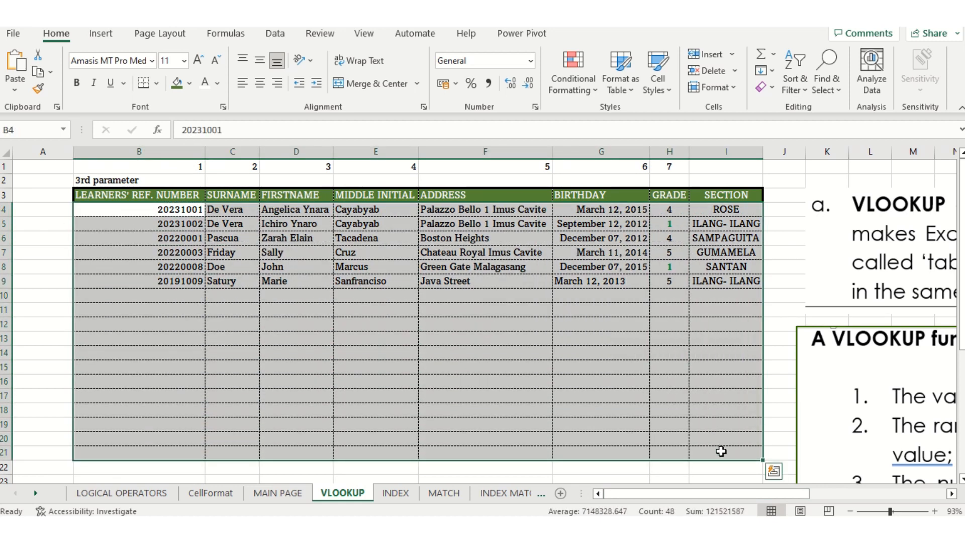
pyautogui.click(190, 83)
pyautogui.click(286, 143)
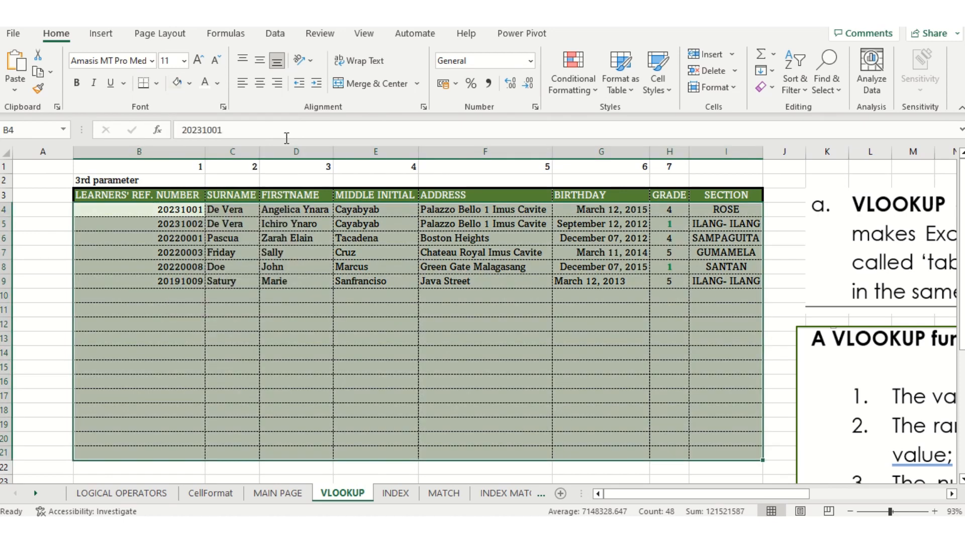
pyautogui.click(102, 258)
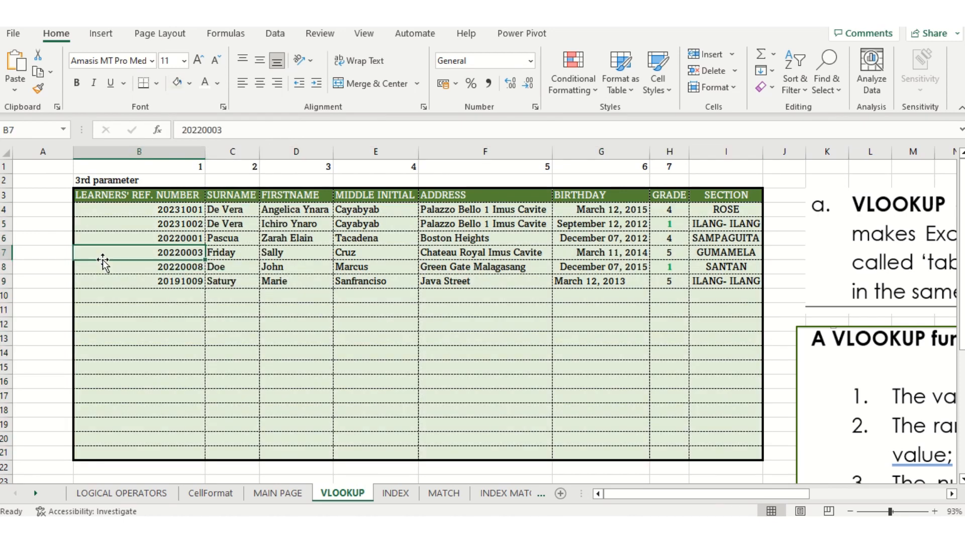
# Point out the table's corners B4 and I21, clear the selection, and return to MAIN PAGE
pyautogui.click(93, 210)
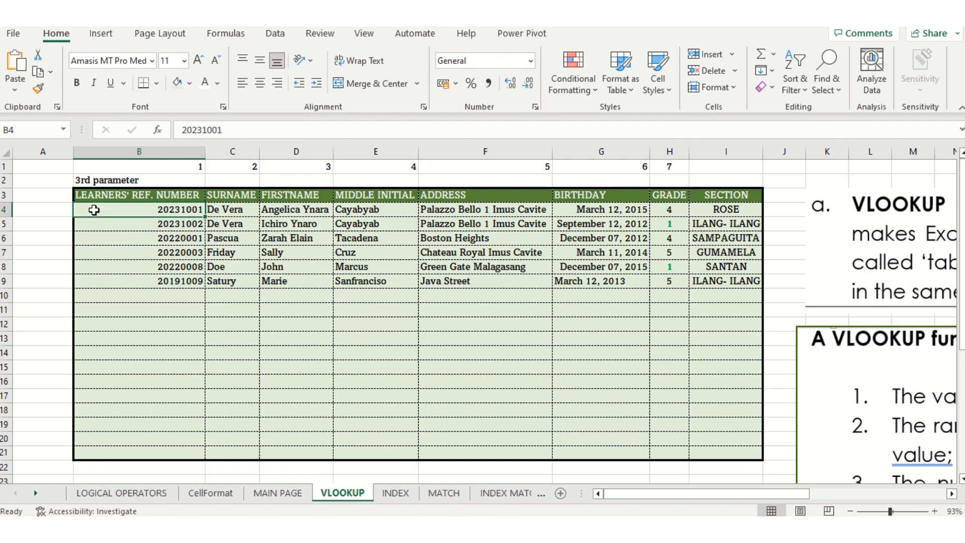
pyautogui.click(743, 453)
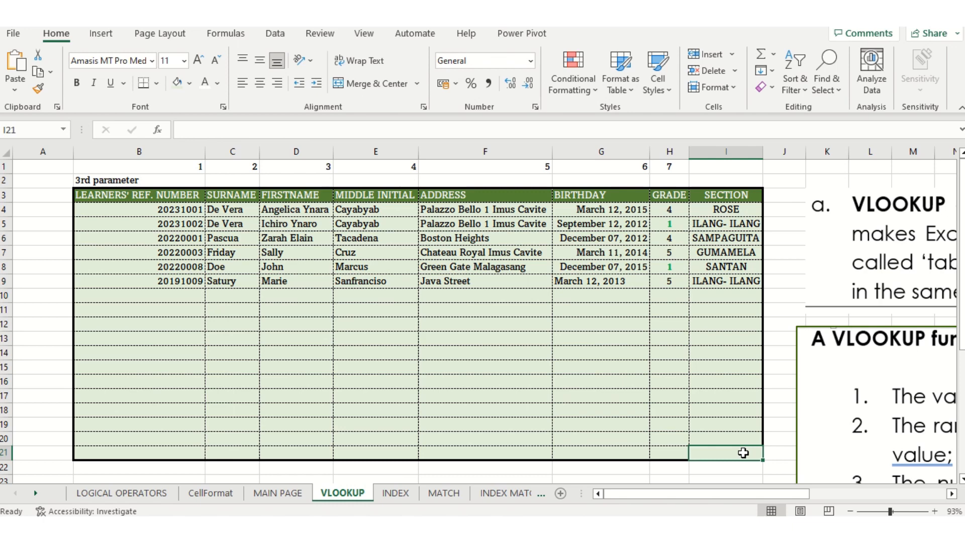
pyautogui.moveTo(743, 453)
pyautogui.mouseDown()
pyautogui.moveTo(286, 526)
pyautogui.moveTo(321, 350)
pyautogui.mouseUp()
pyautogui.click(321, 350)
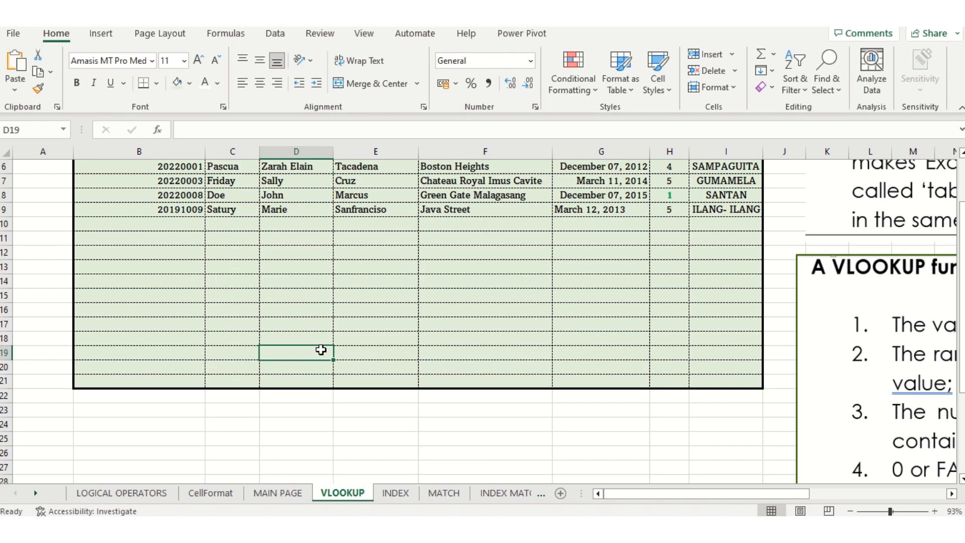
pyautogui.click(291, 494)
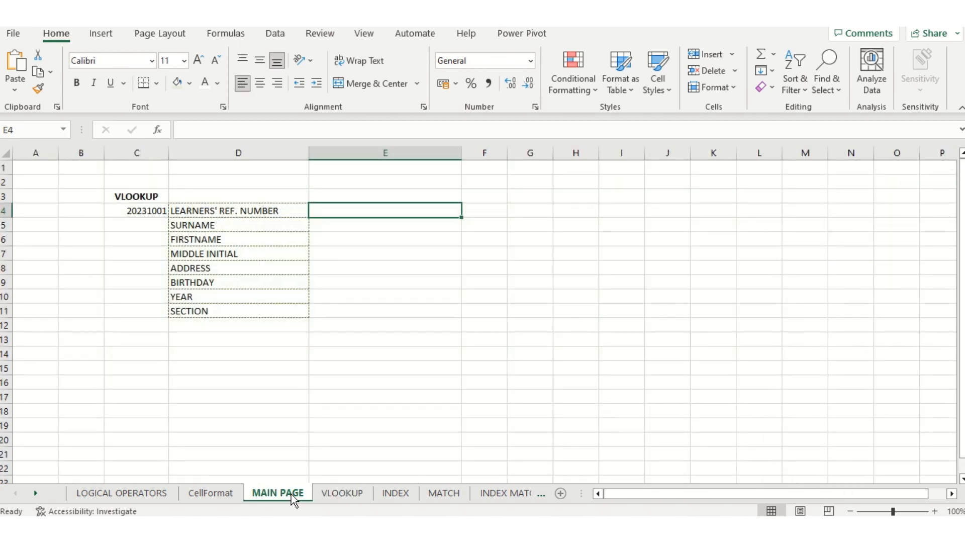
# Insert a VLOOKUP function into MAIN PAGE cell E4 by searching Insert Function for 'VLOO'
pyautogui.click(342, 492)
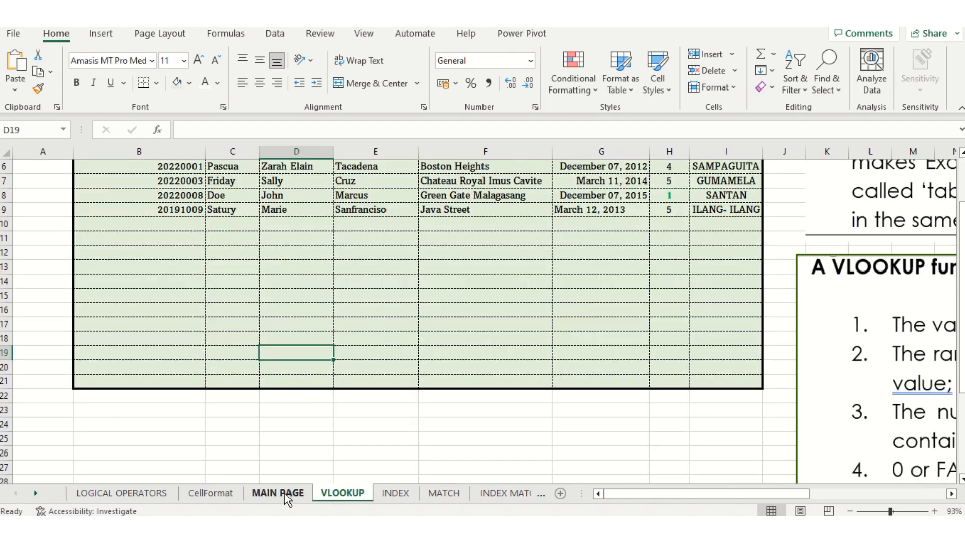
pyautogui.click(282, 493)
pyautogui.click(329, 492)
pyautogui.click(288, 495)
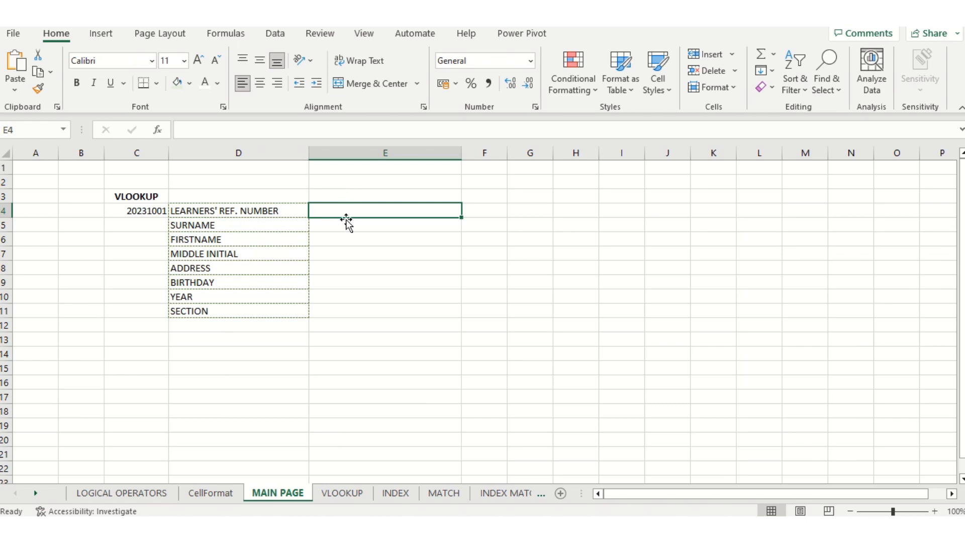
pyautogui.click(157, 132)
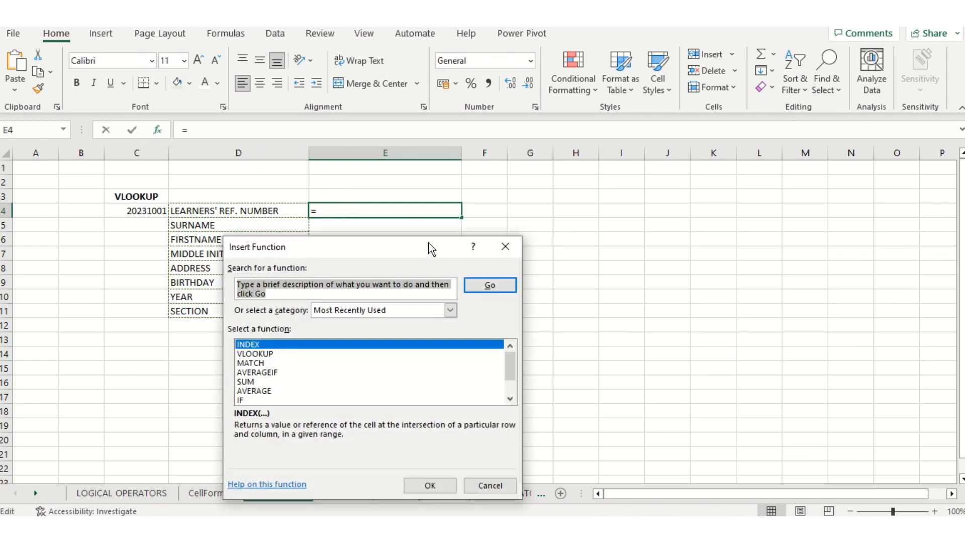
pyautogui.write('VLOO')
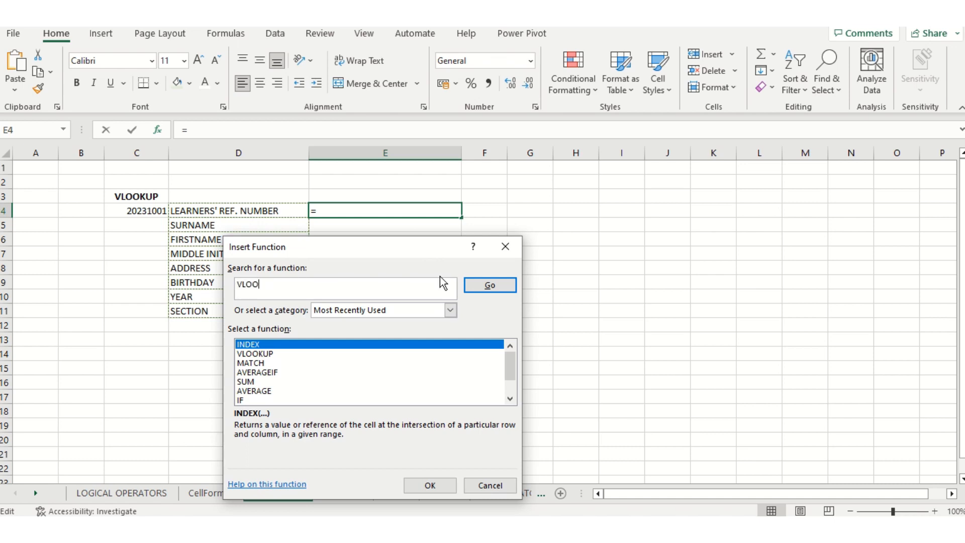
pyautogui.click(284, 354)
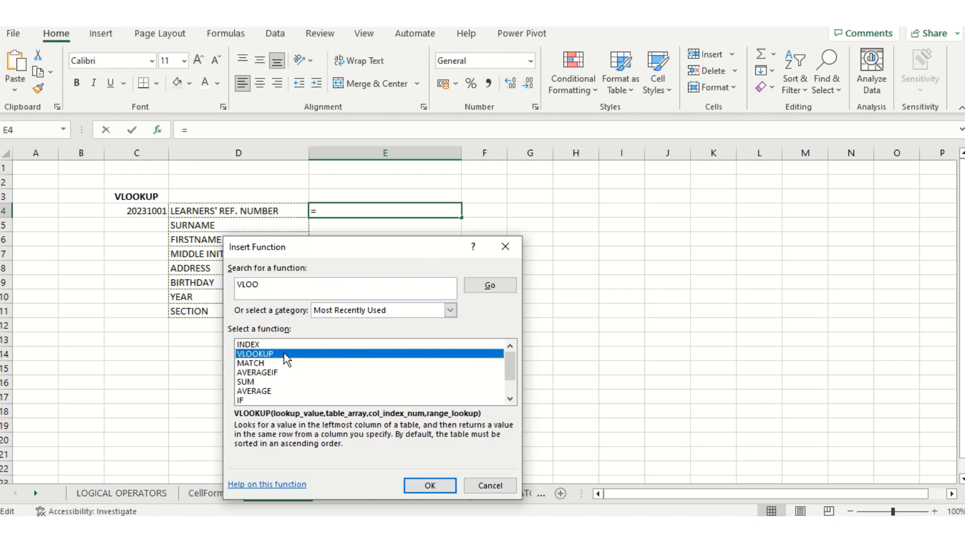
pyautogui.click(500, 289)
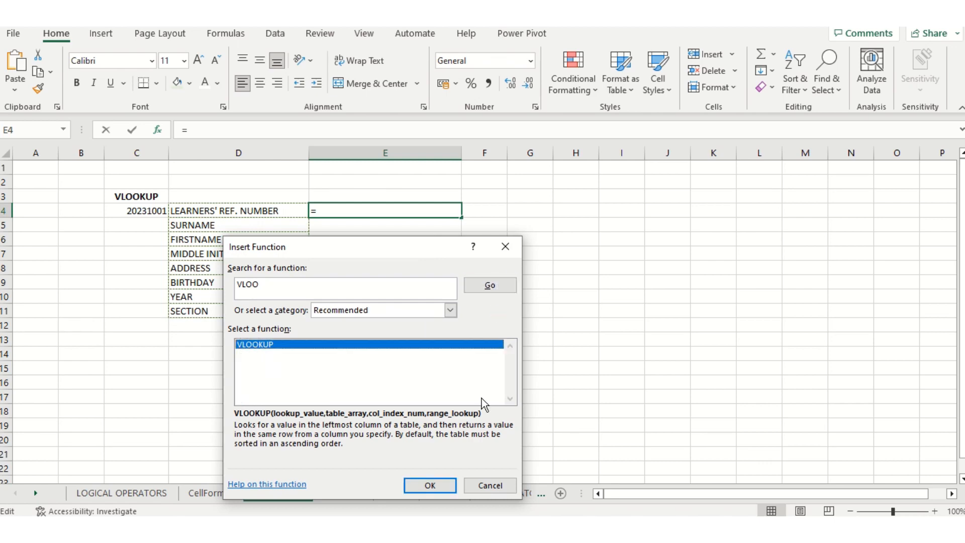
pyautogui.click(435, 488)
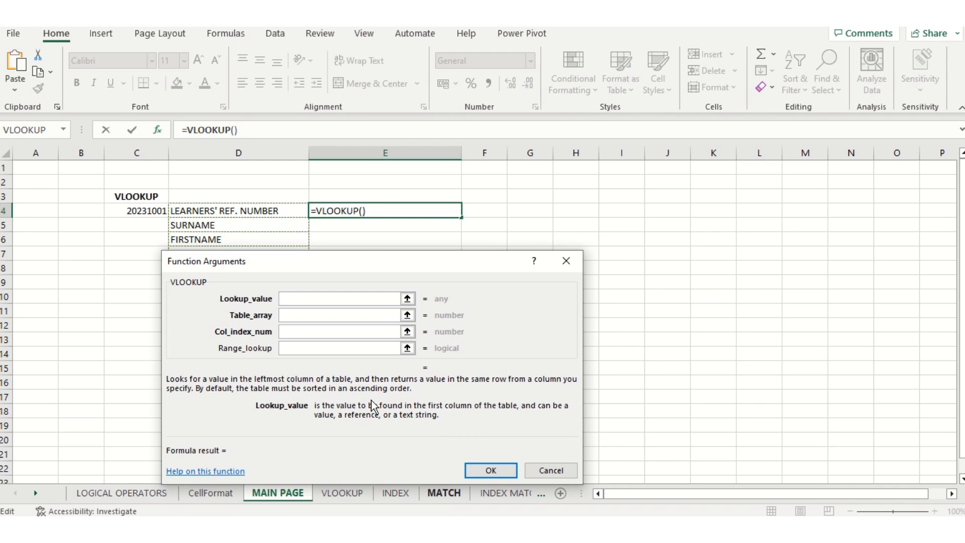
# Set Lookup_value to C4 and Table_array to VLOOKUP!B4:I21 in the VLOOKUP arguments
pyautogui.click(407, 298)
pyautogui.click(146, 211)
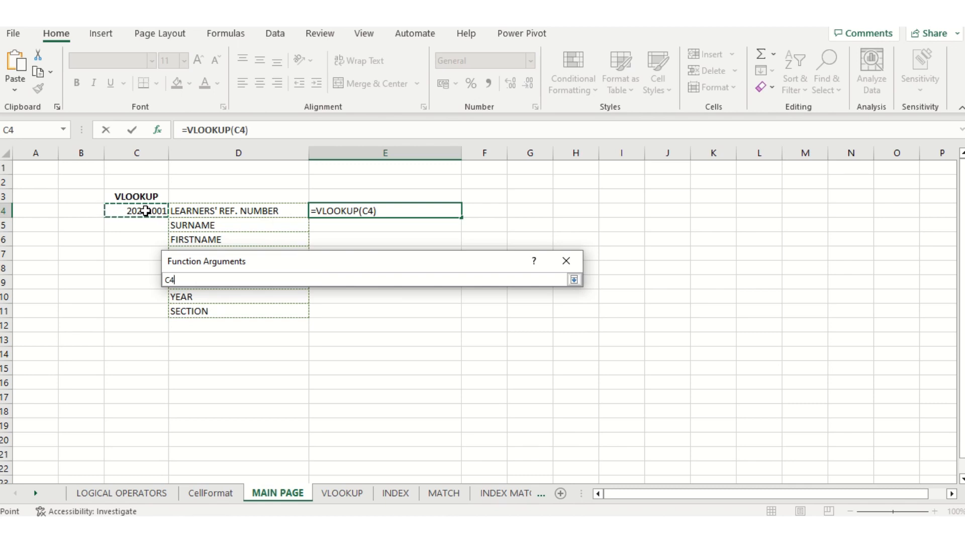
pyautogui.click(574, 280)
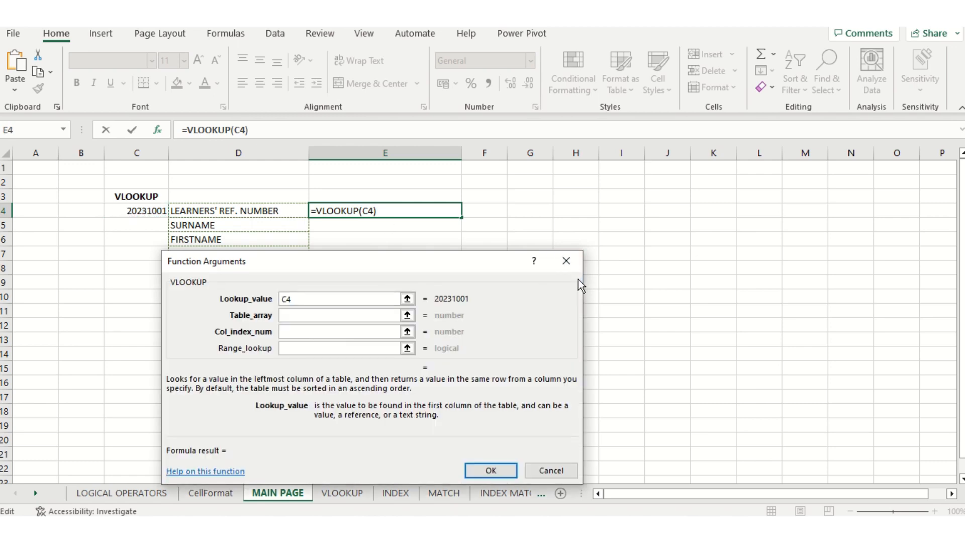
pyautogui.click(407, 315)
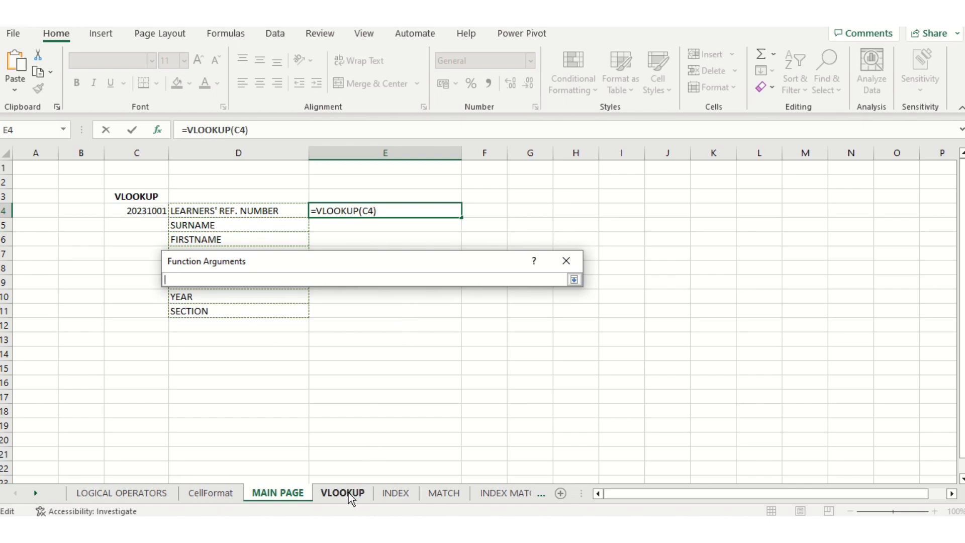
pyautogui.click(347, 492)
pyautogui.scroll(2, 552, 284)
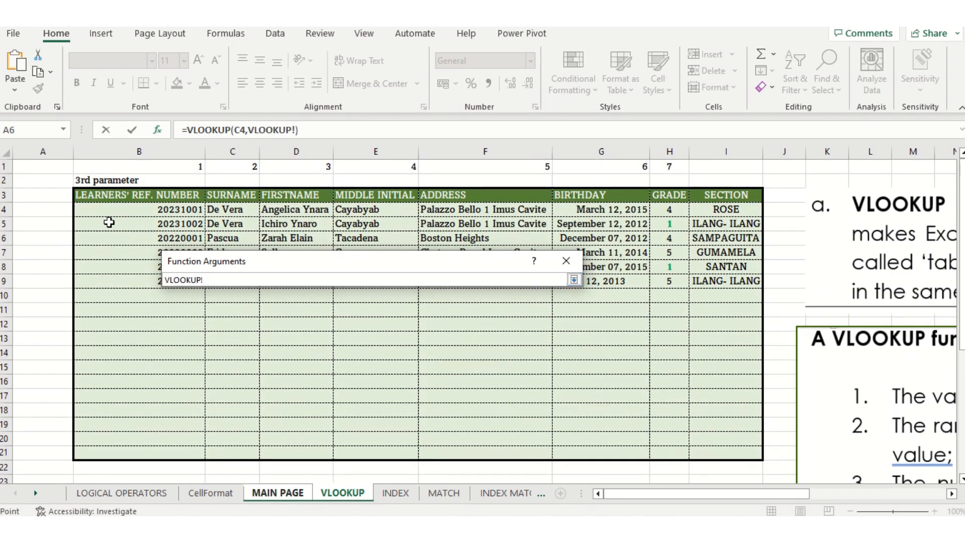
pyautogui.moveTo(85, 211); pyautogui.dragTo(708, 452)
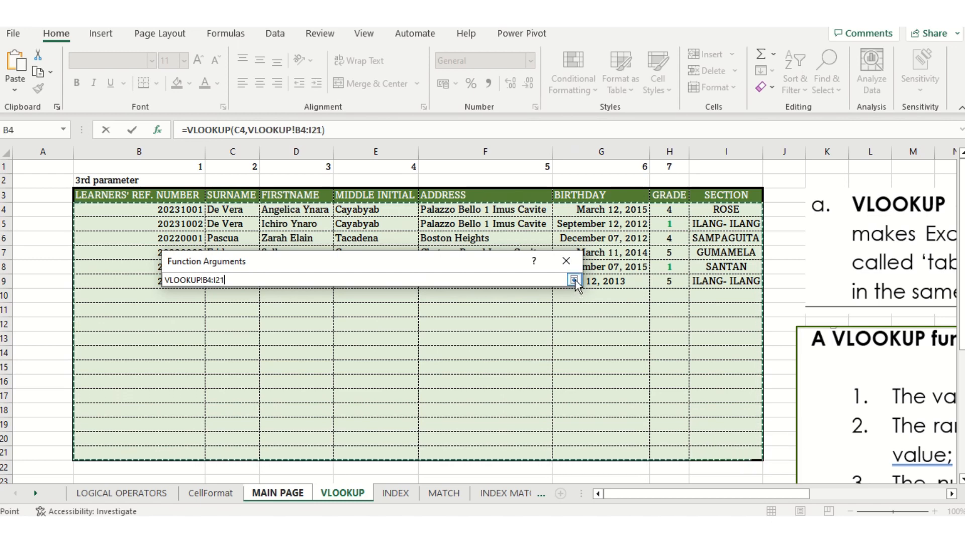
pyautogui.click(573, 279)
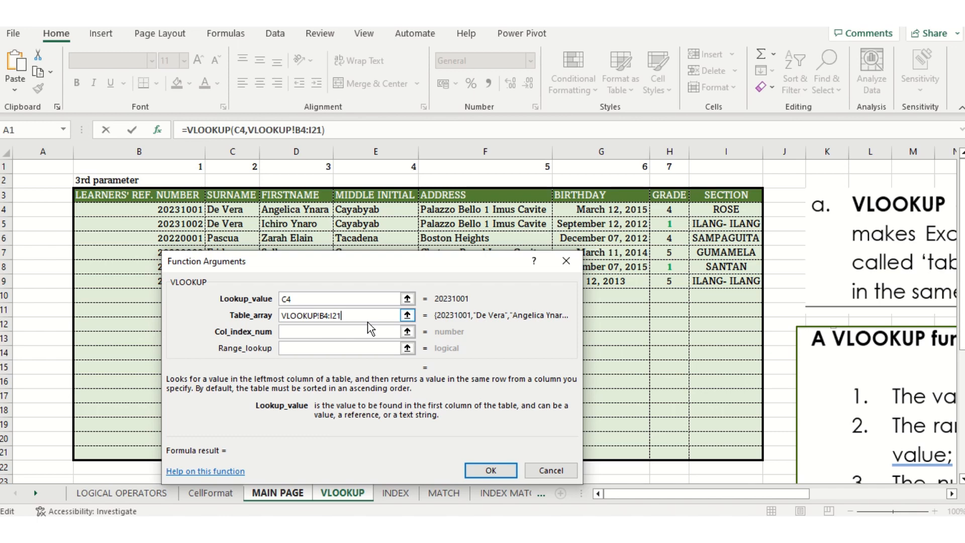
pyautogui.click(325, 331)
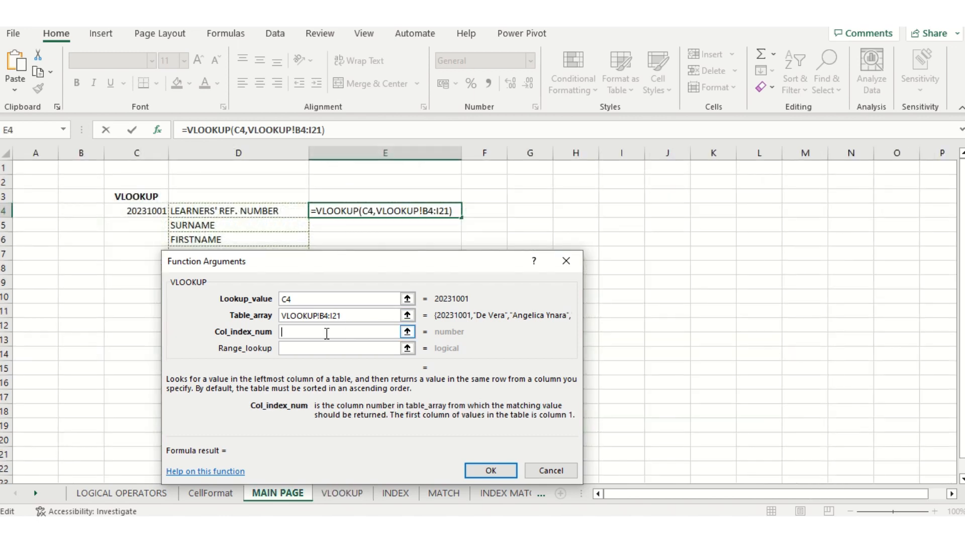
# Enter column index 1 and add ',0' for exact match, giving =VLOOKUP(C4,VLOOKUP!B4:I21,1,0)
pyautogui.write('1')
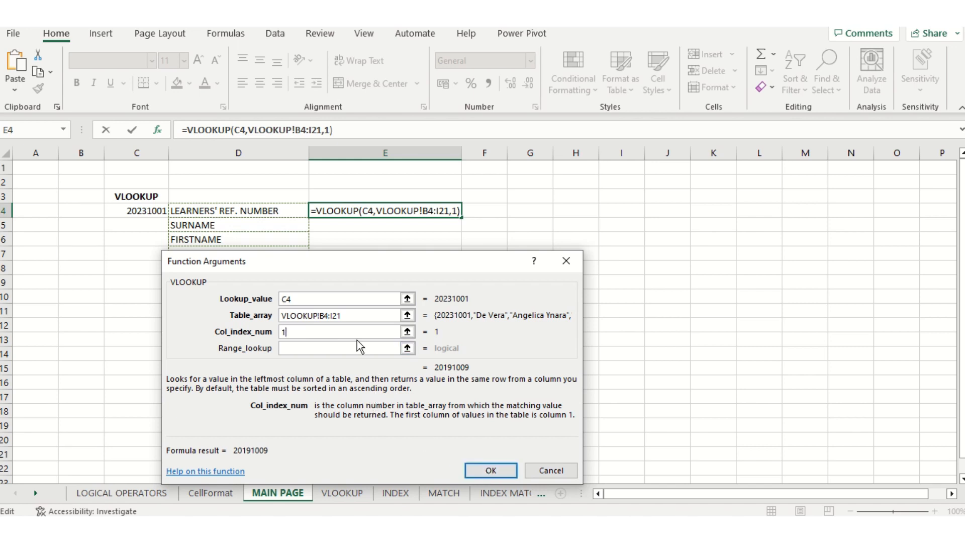
pyautogui.click(343, 132)
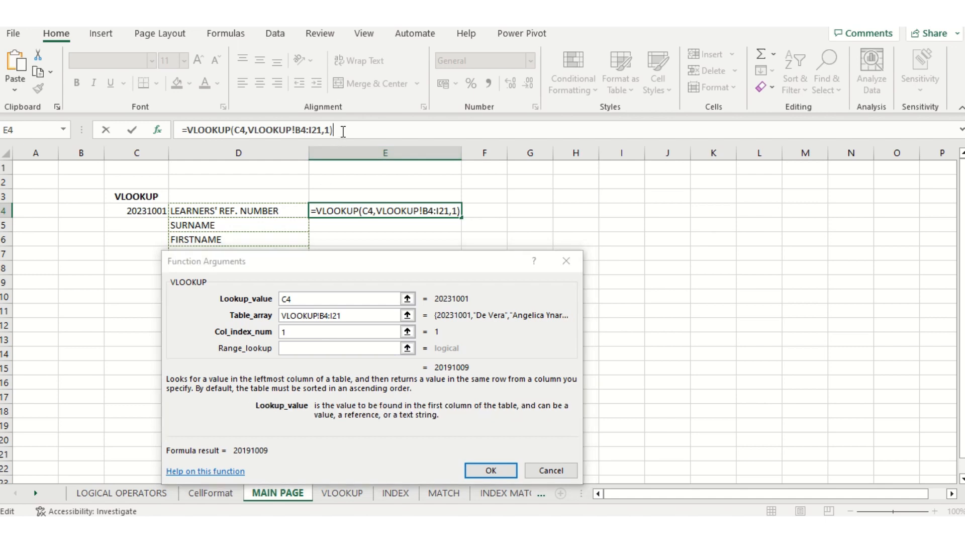
pyautogui.press('BackSpace')
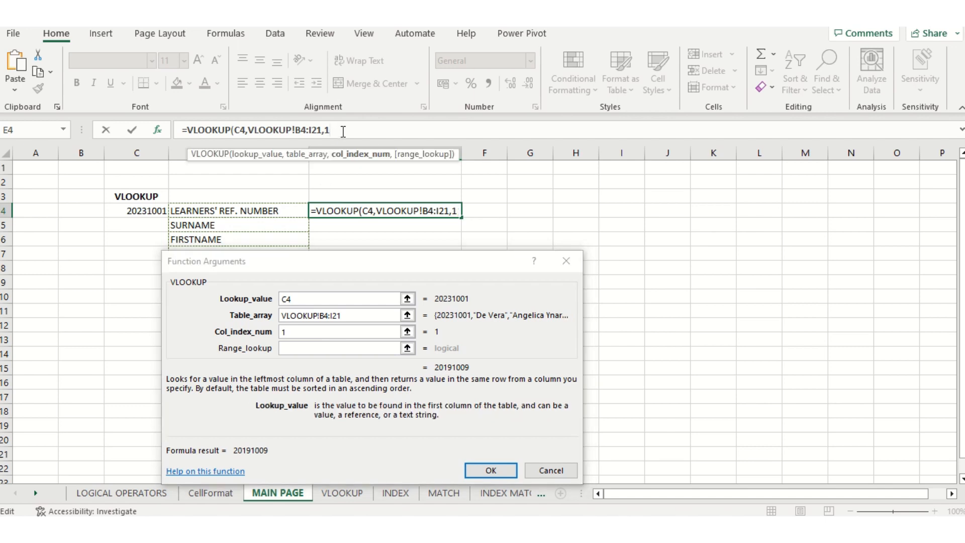
pyautogui.write(',')
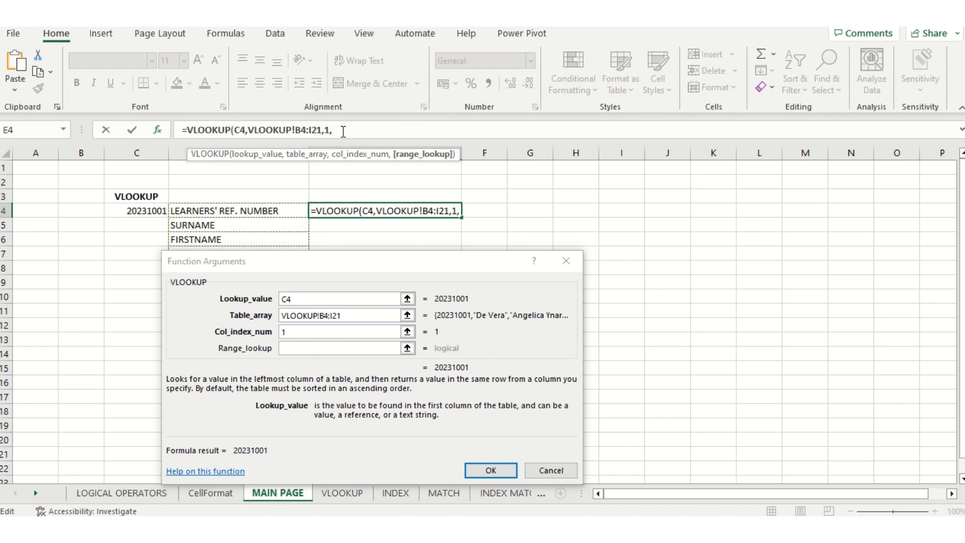
pyautogui.write('0)')
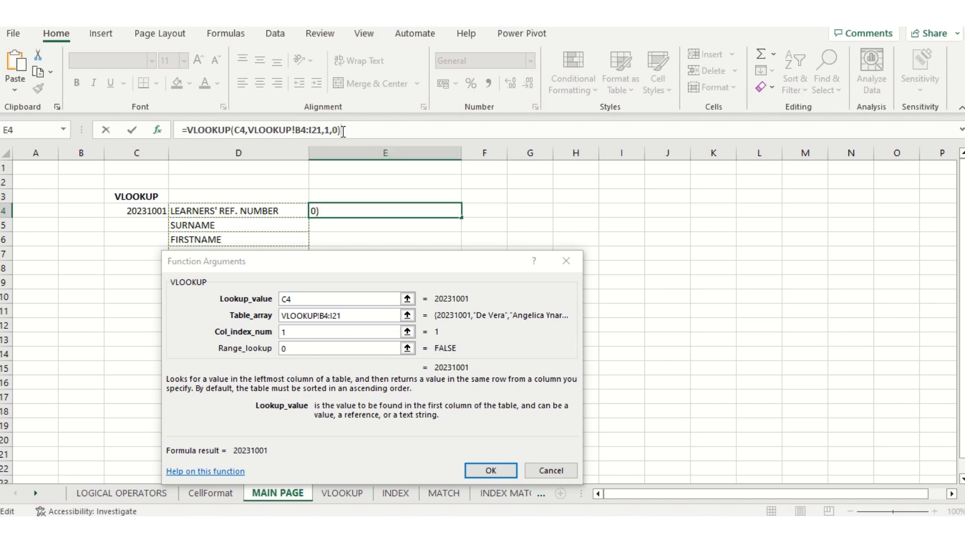
pyautogui.press('Return')
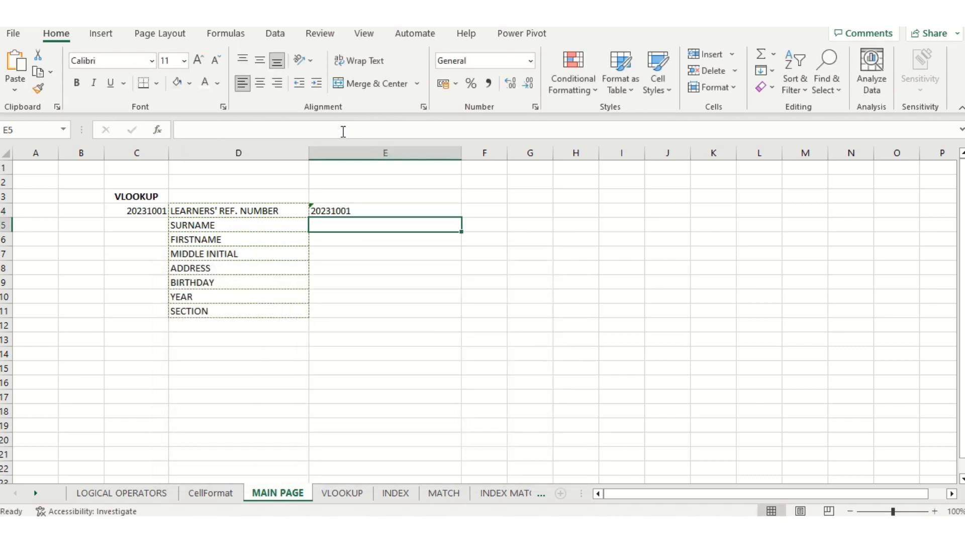
pyautogui.click(348, 211)
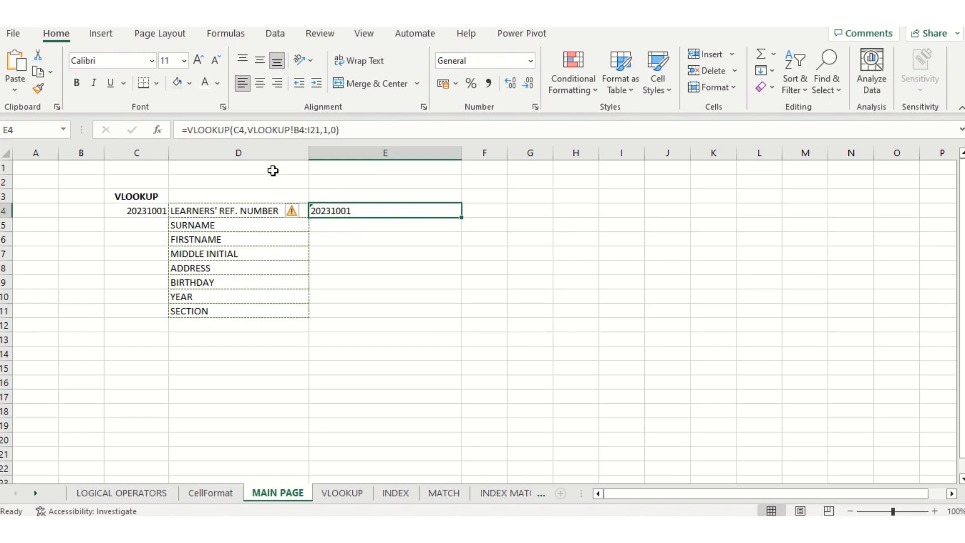
pyautogui.click(244, 131)
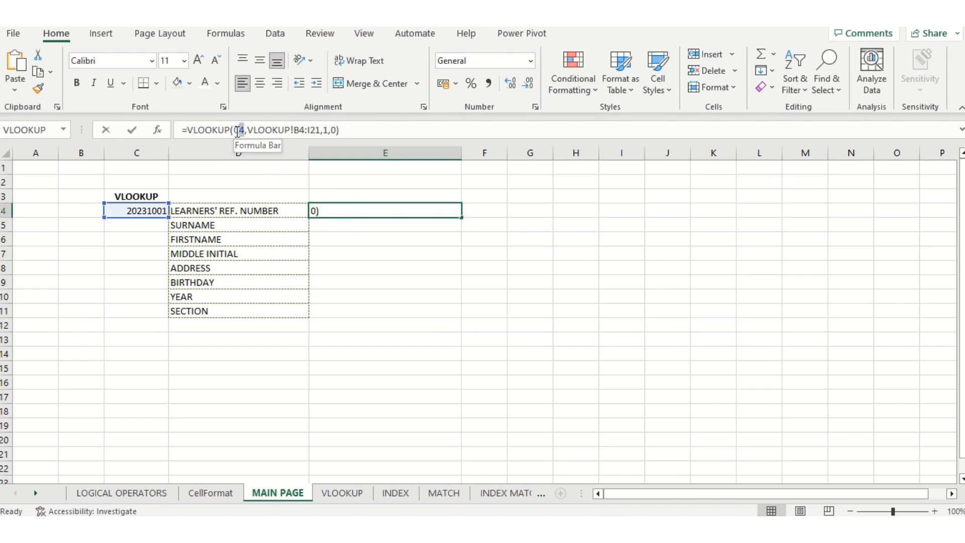
pyautogui.click(235, 130)
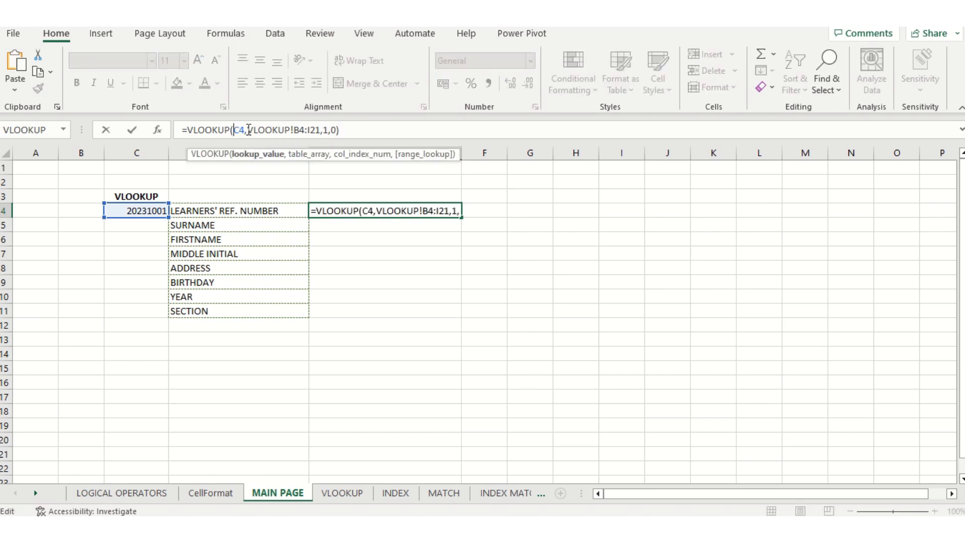
pyautogui.moveTo(246, 130); pyautogui.dragTo(320, 132)
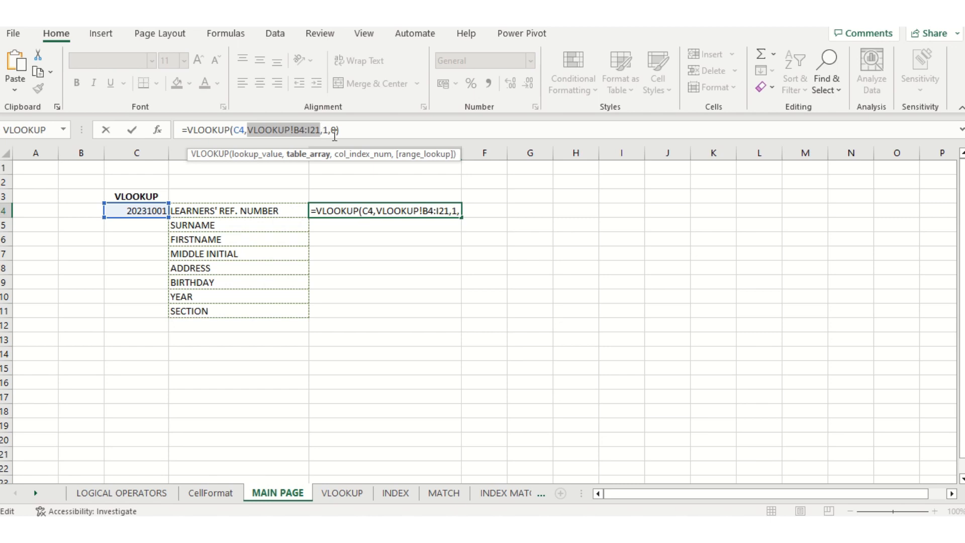
pyautogui.click(336, 131)
pyautogui.click(337, 129)
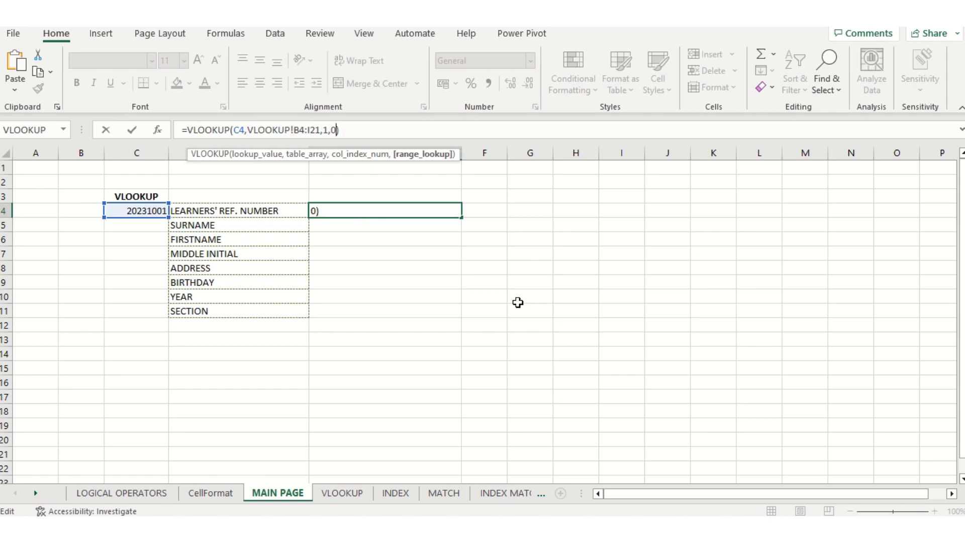
pyautogui.hotkey('ctrl', 'Return')
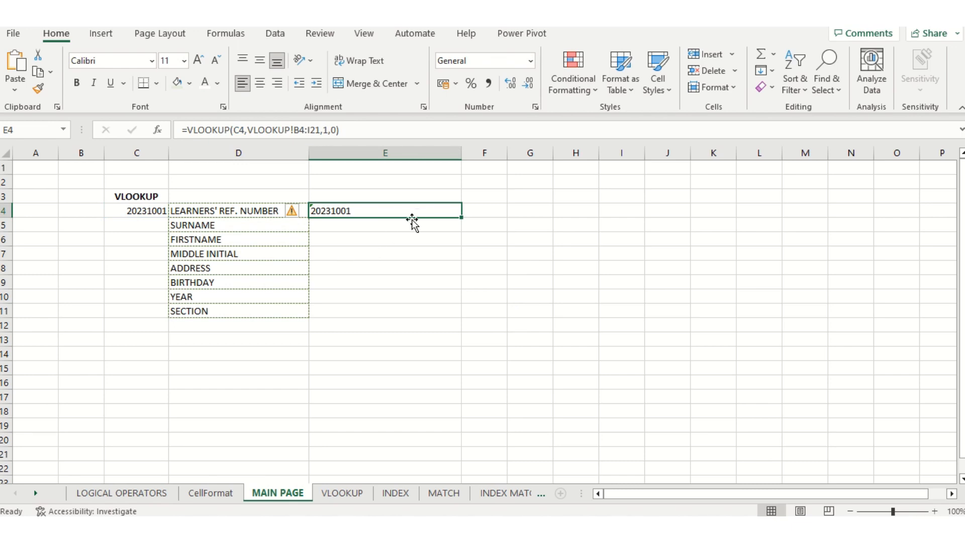
# Fill E4's lookup down to E11, then compare the shifted formulas and select the #N/A cells E5:E11
pyautogui.moveTo(464, 218); pyautogui.dragTo(453, 315)
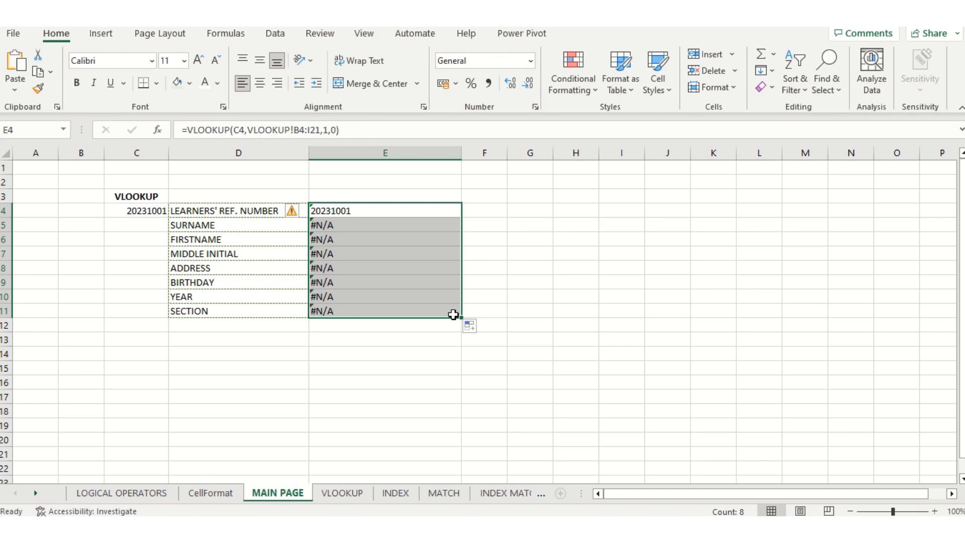
pyautogui.click(453, 315)
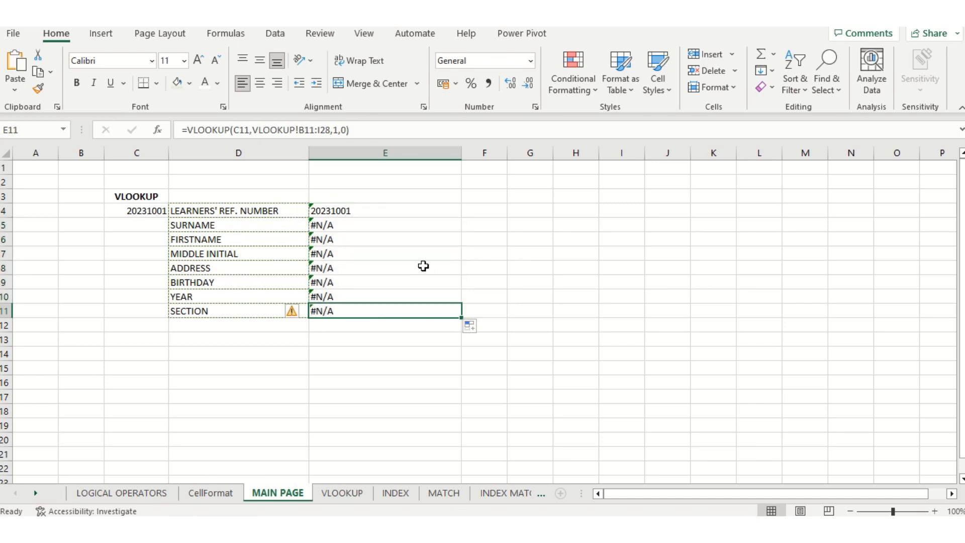
pyautogui.click(389, 214)
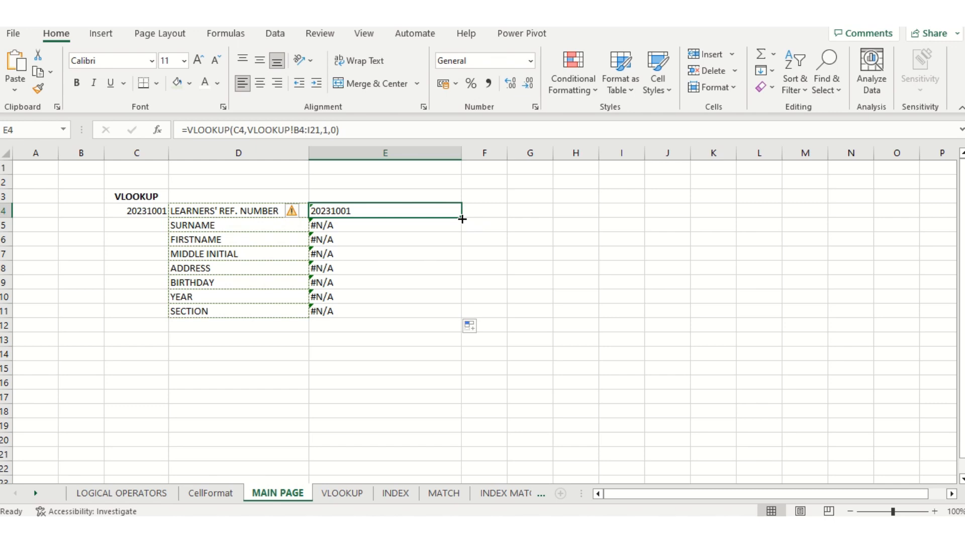
pyautogui.click(397, 230)
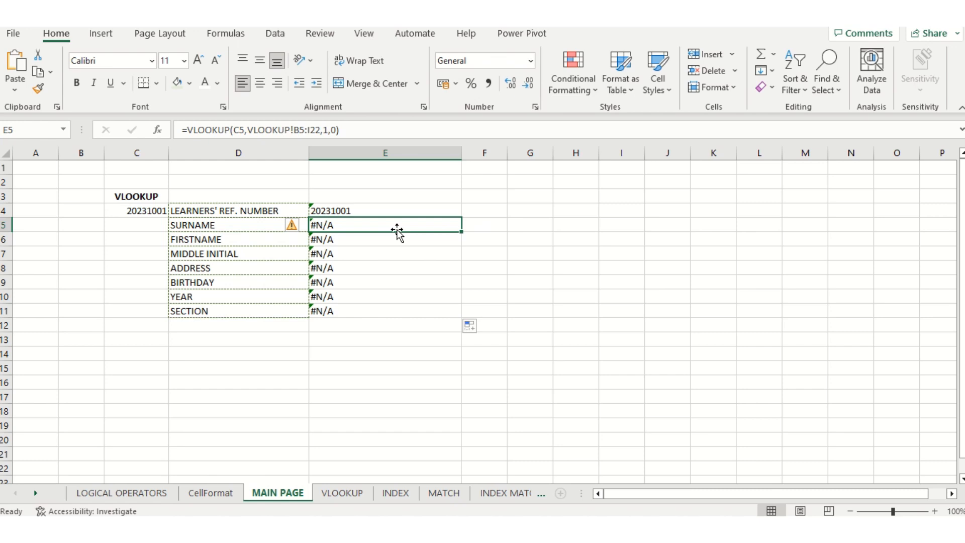
pyautogui.click(377, 266)
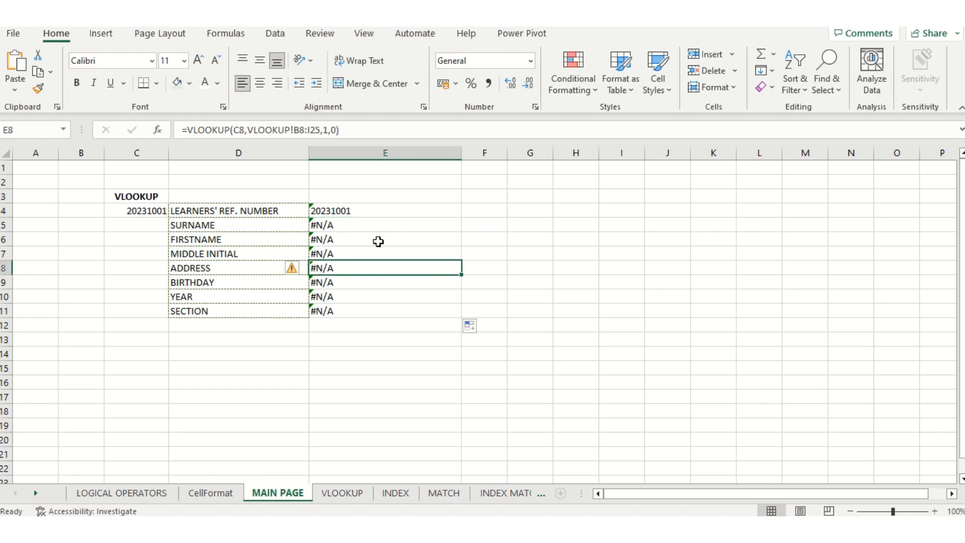
pyautogui.moveTo(378, 227); pyautogui.dragTo(389, 313)
# Empty cells E5 through E11 one by one, leaving only E4's lookup result
pyautogui.click(390, 321)
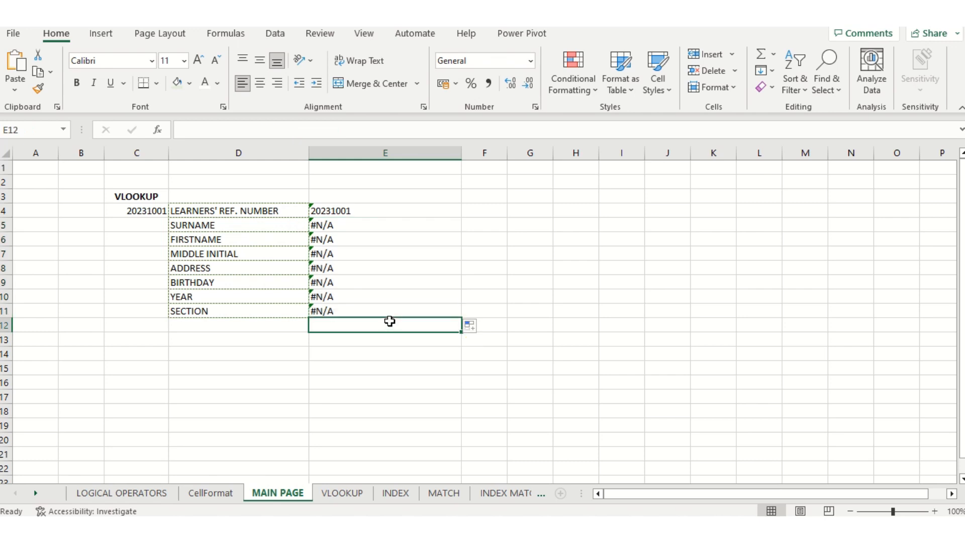
pyautogui.click(382, 227)
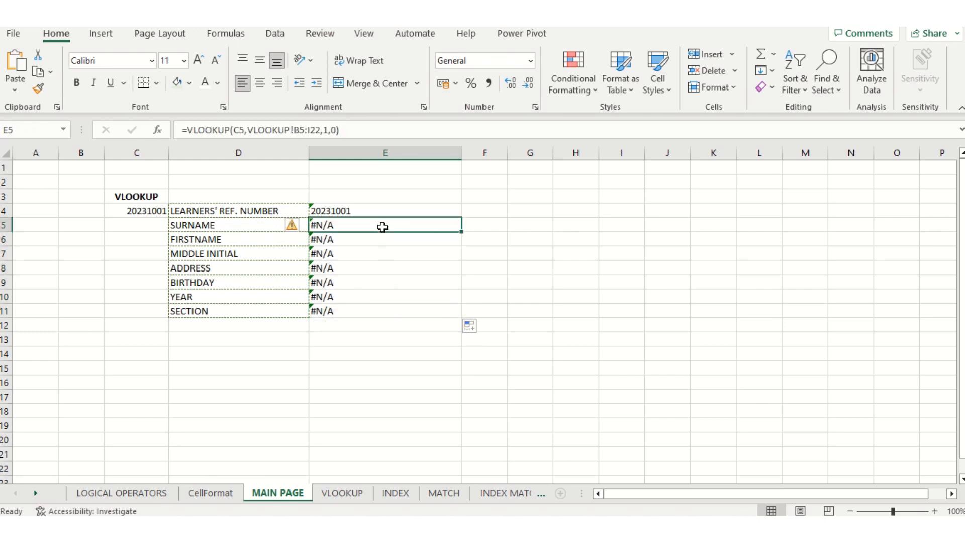
pyautogui.press('BackSpace')
pyautogui.press('Return')
pyautogui.press('BackSpace')
pyautogui.press('Return')
pyautogui.press('BackSpace')
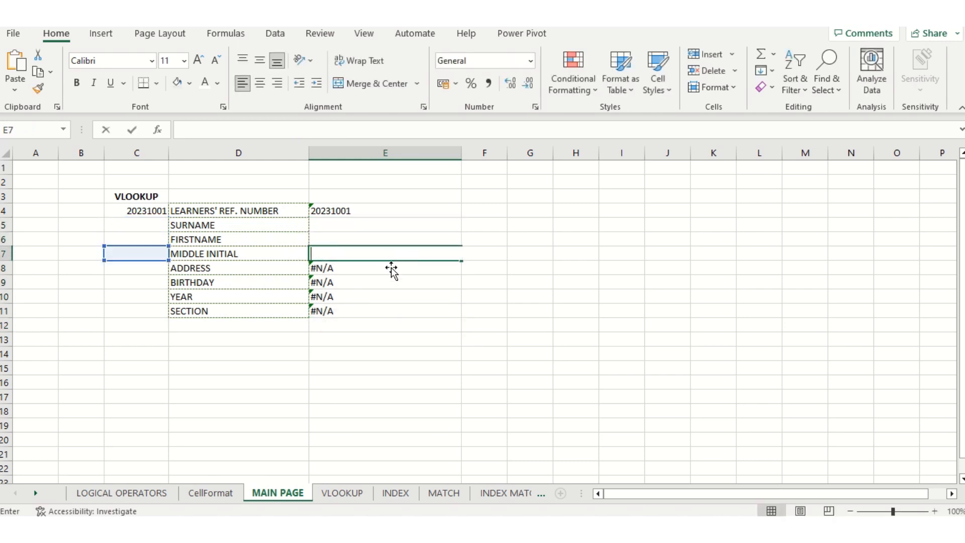
pyautogui.press('Return')
pyautogui.press('BackSpace')
pyautogui.press('Return')
pyautogui.press('BackSpace')
pyautogui.press('Return')
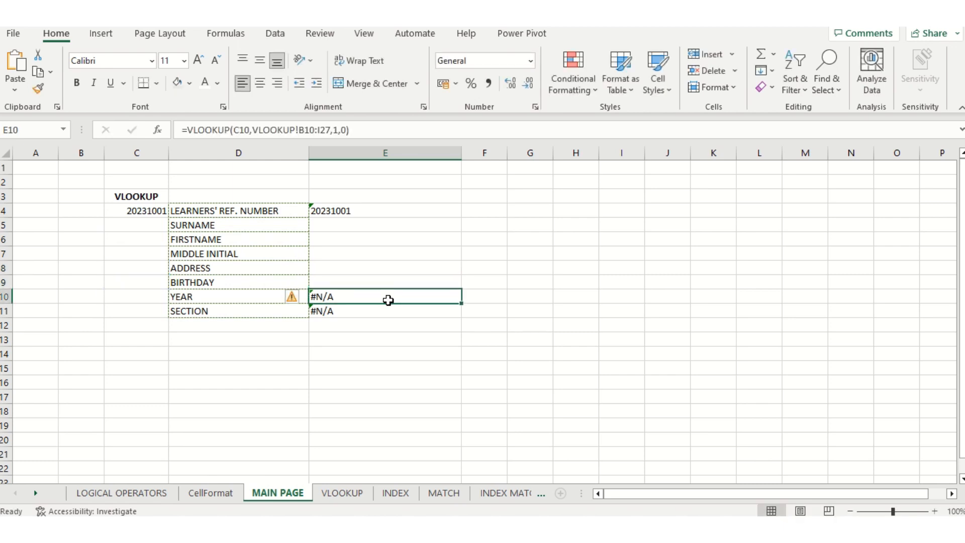
pyautogui.press('BackSpace')
pyautogui.press('Return')
pyautogui.press('BackSpace')
pyautogui.click(403, 348)
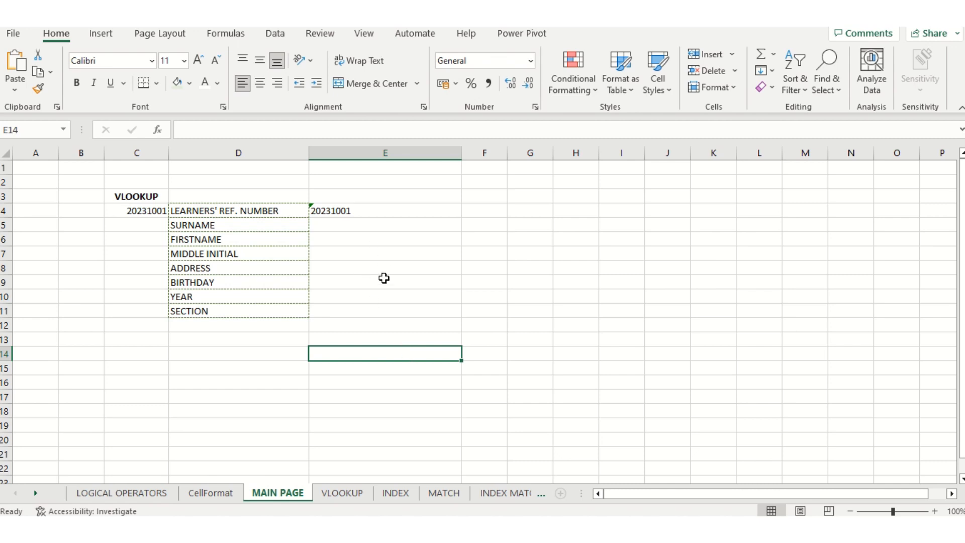
# Use F4 to change E4's formula to =VLOOKUP($C$4,VLOOKUP!$B$4:$I$21,1,0)
pyautogui.click(375, 212)
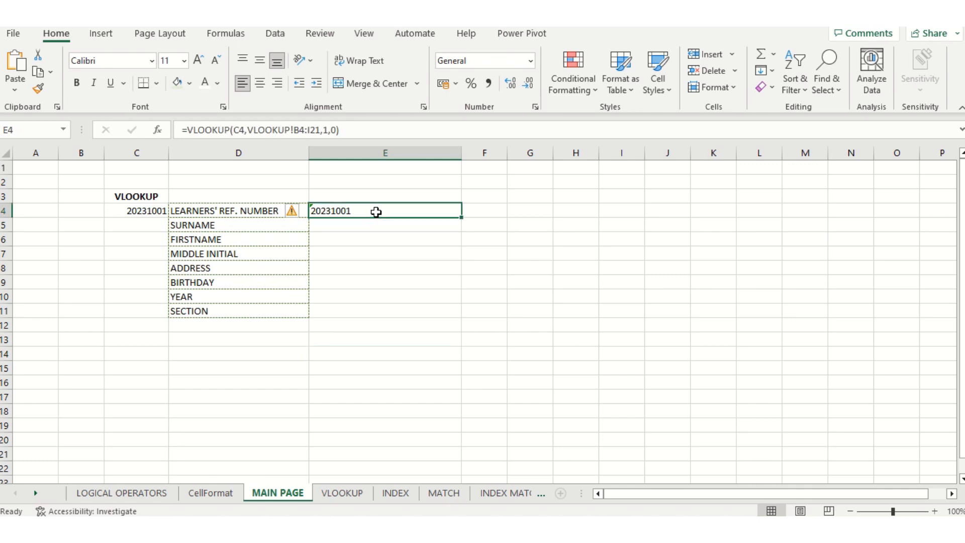
pyautogui.click(238, 129)
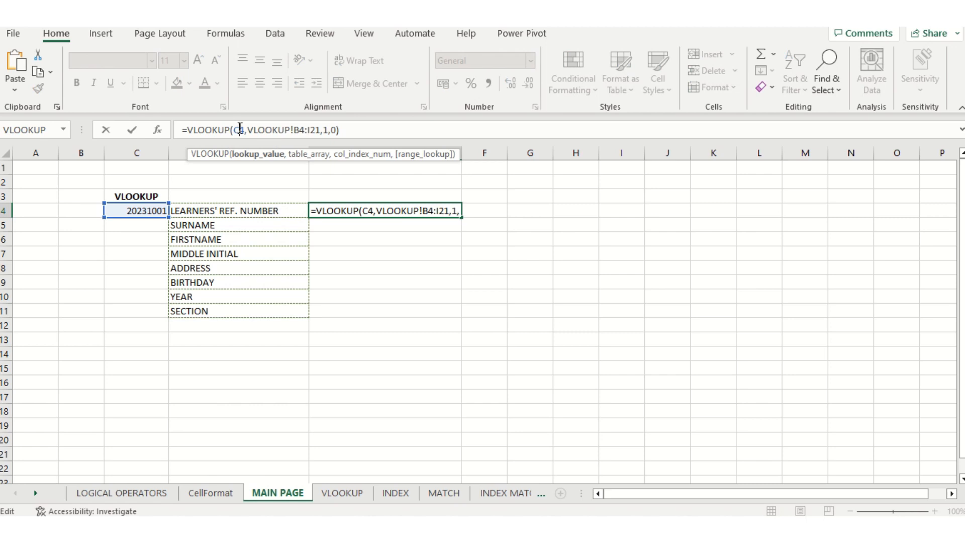
pyautogui.press('F4')
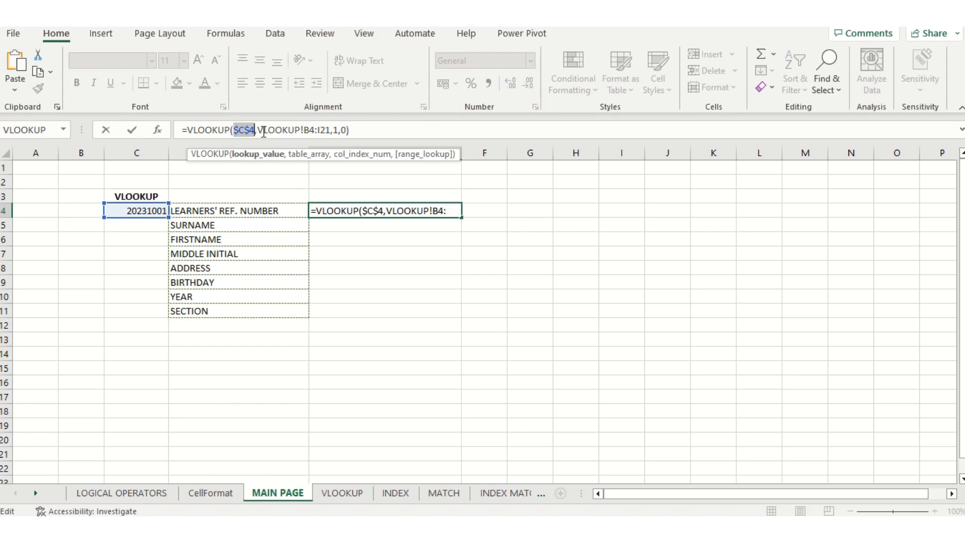
pyautogui.click(306, 130)
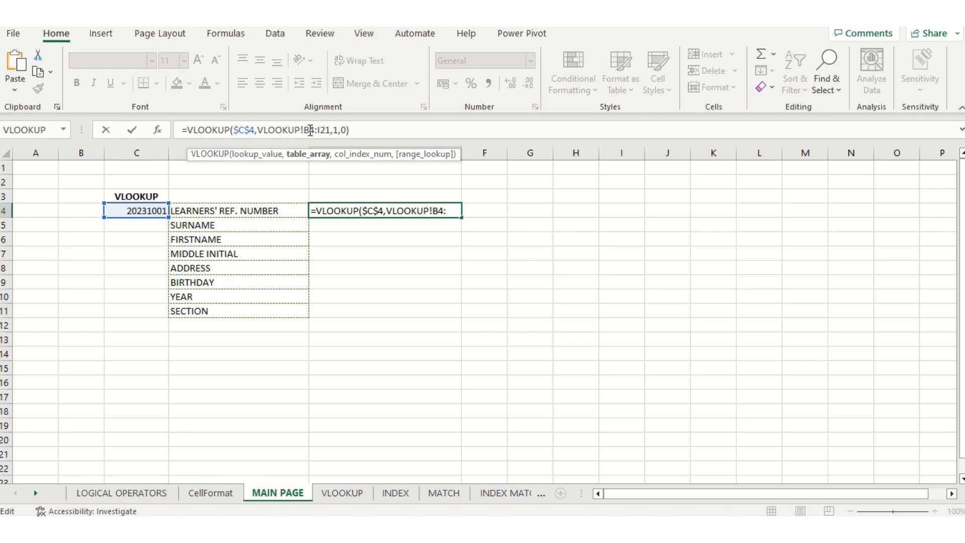
pyautogui.press('F4')
pyautogui.click(332, 130)
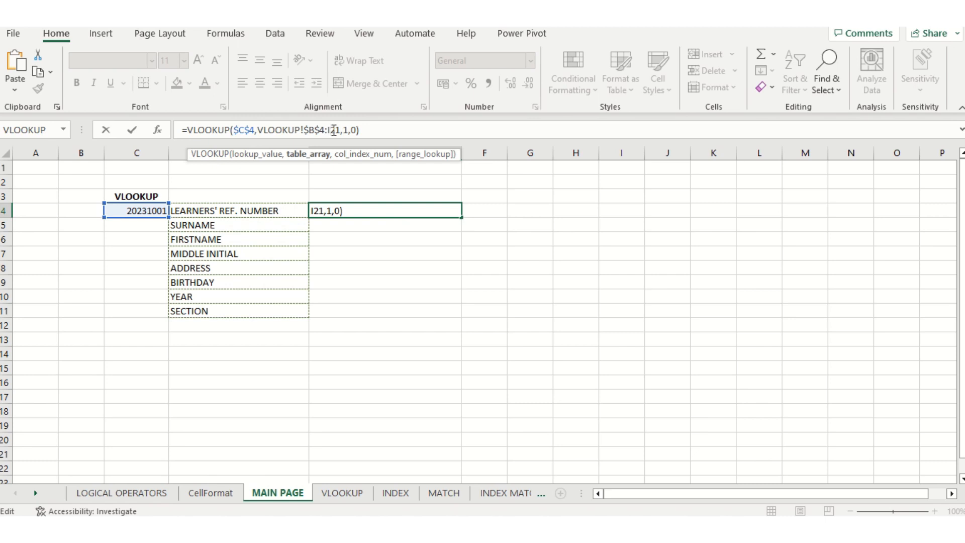
pyautogui.press('F4')
pyautogui.click(376, 130)
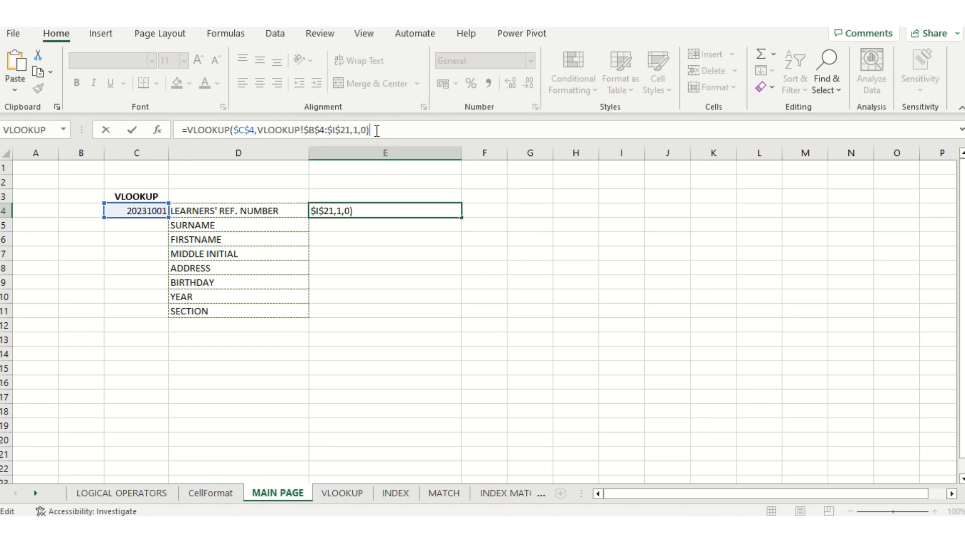
pyautogui.press('Return')
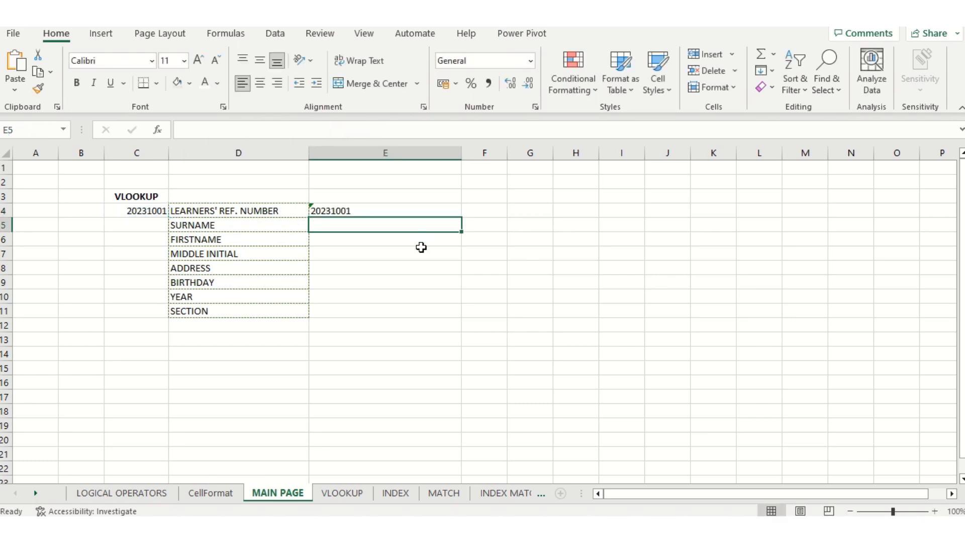
pyautogui.click(420, 207)
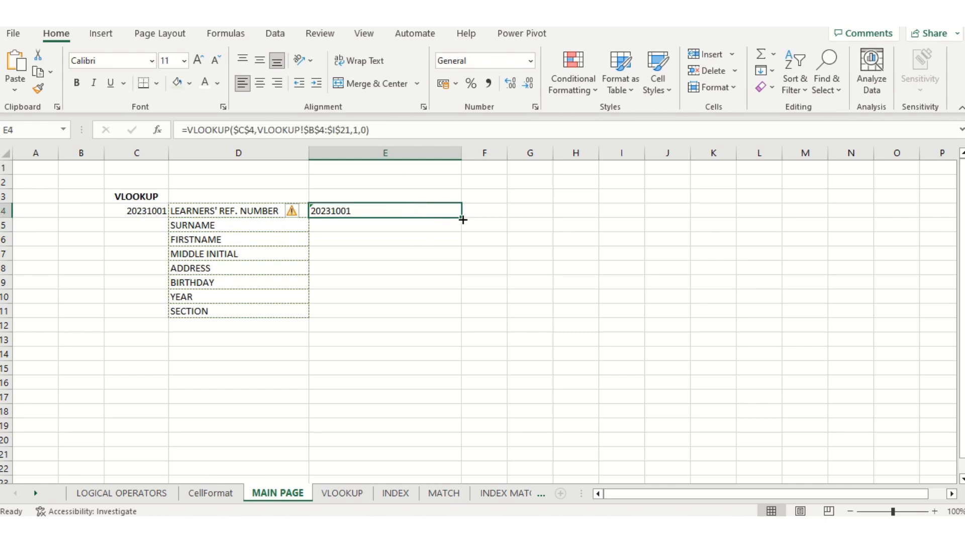
# Fill E4's lookup down to E11, then set column index 2 in E5 and 1 in E6
pyautogui.moveTo(462, 219); pyautogui.dragTo(466, 316)
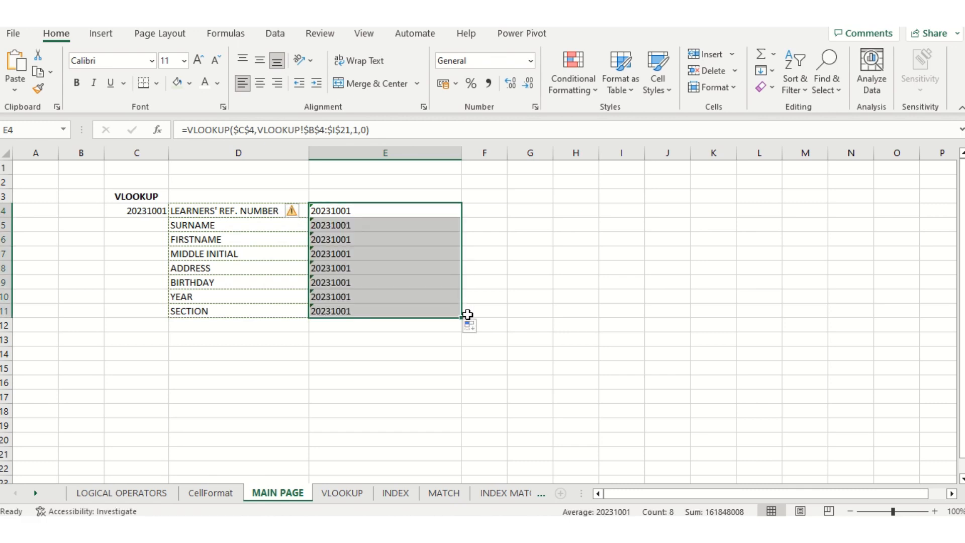
pyautogui.click(380, 224)
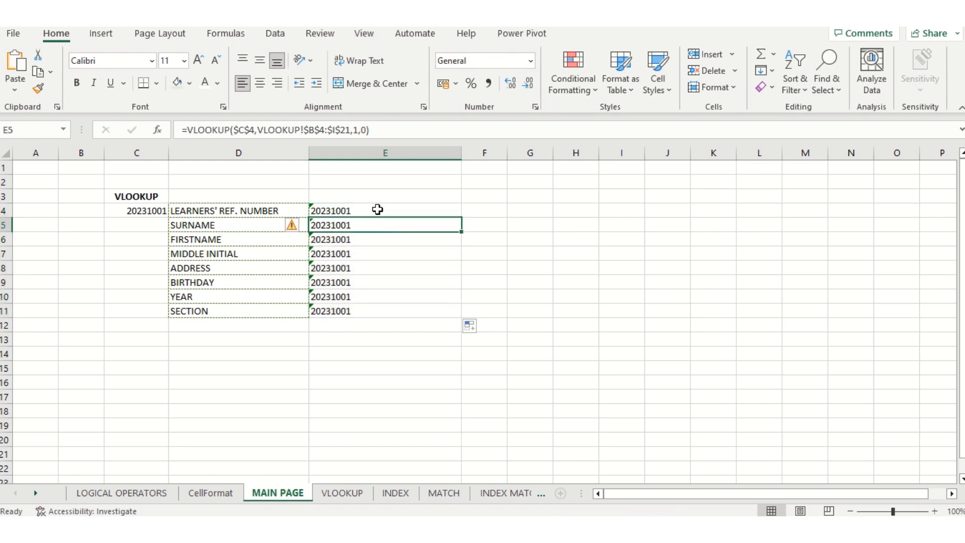
pyautogui.click(371, 130)
pyautogui.press('Left')
pyautogui.press('Left')
pyautogui.press('Left')
pyautogui.press('BackSpace')
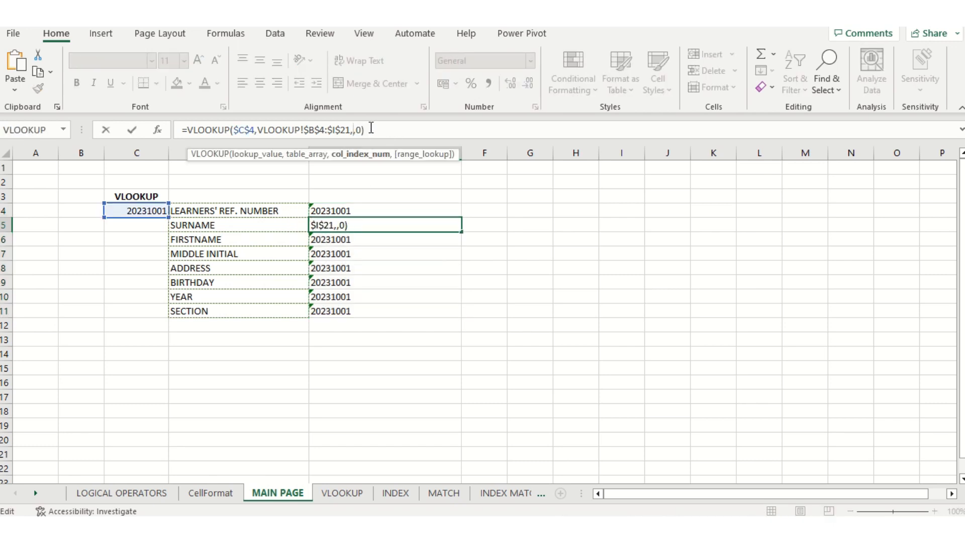
pyautogui.write('2')
pyautogui.press('Return')
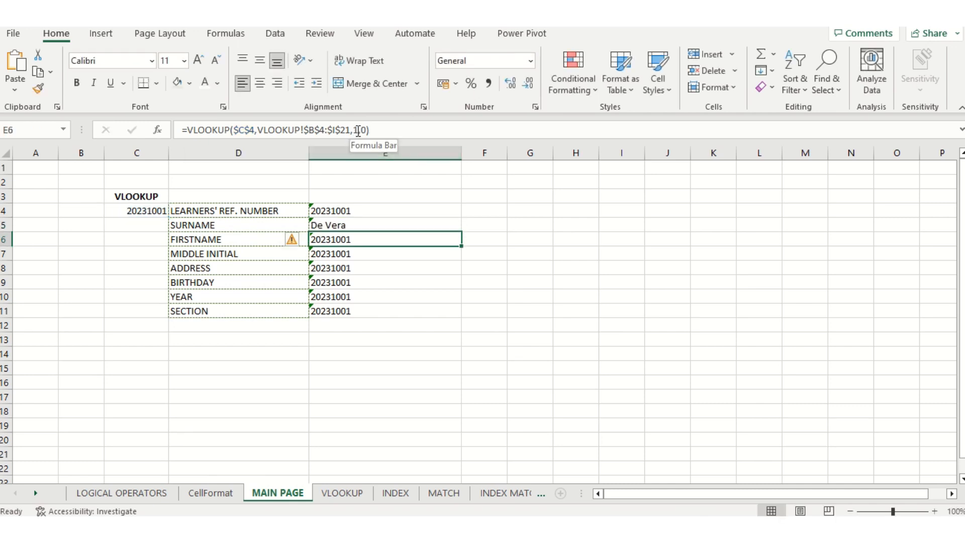
pyautogui.click(358, 129)
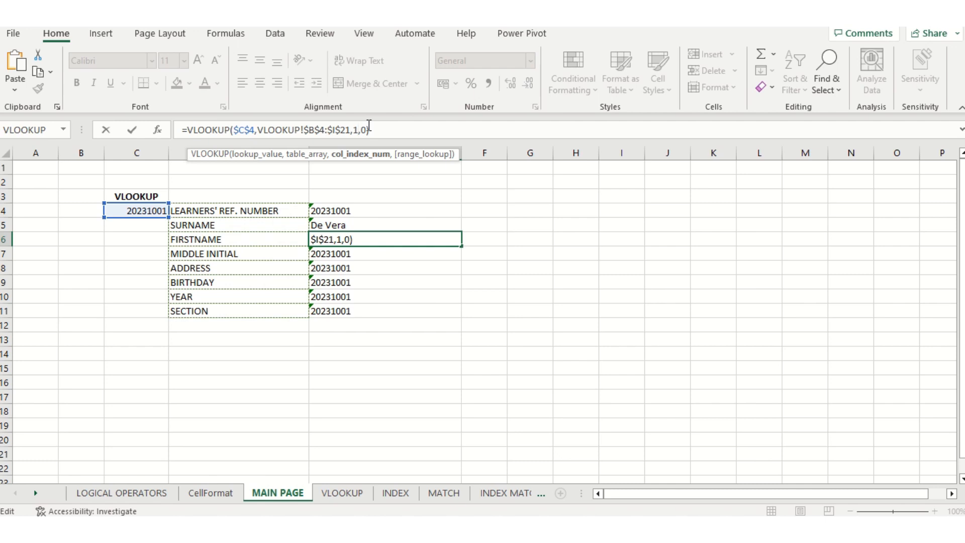
pyautogui.press('BackSpace')
pyautogui.write('1')
pyautogui.press('Return')
# Set column indexes 4, 5 and 6 in E7, E8 and E9 for middle initial, address and birthday
pyautogui.click(367, 129)
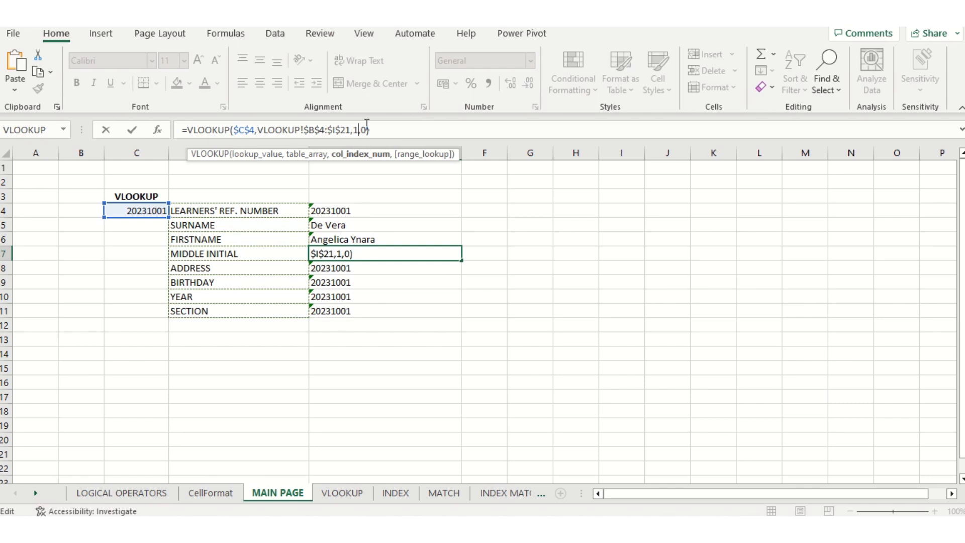
pyautogui.press('BackSpace')
pyautogui.write('4')
pyautogui.press('Return')
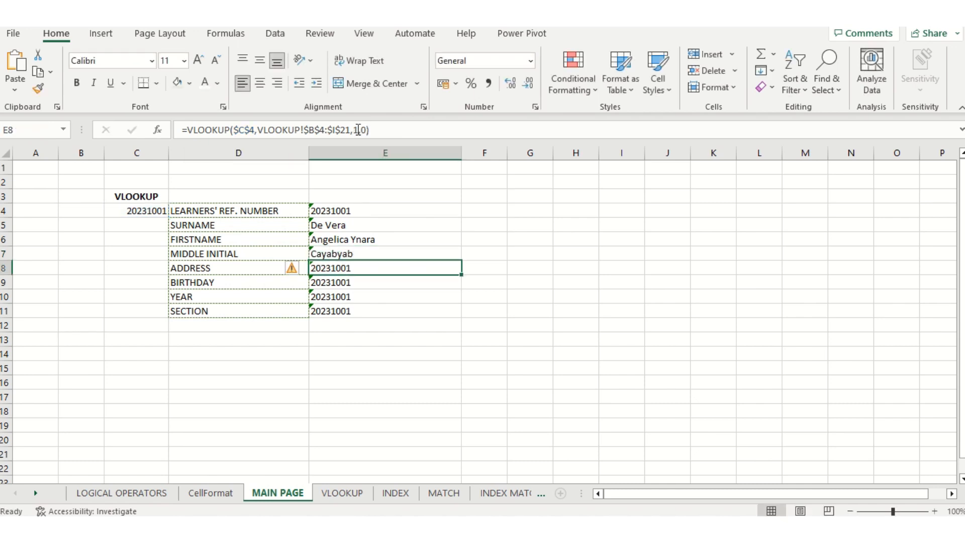
pyautogui.click(357, 131)
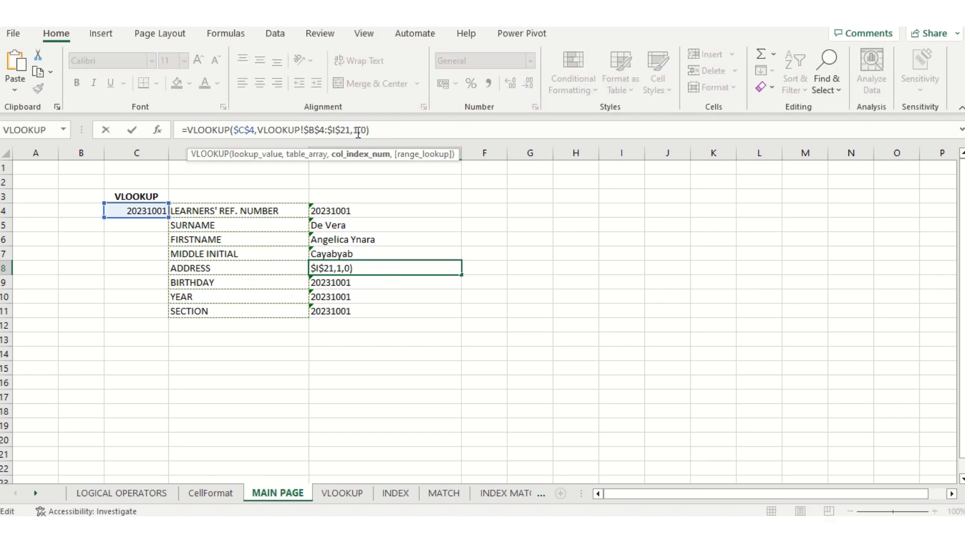
pyautogui.press('BackSpace')
pyautogui.write('5')
pyautogui.press('Return')
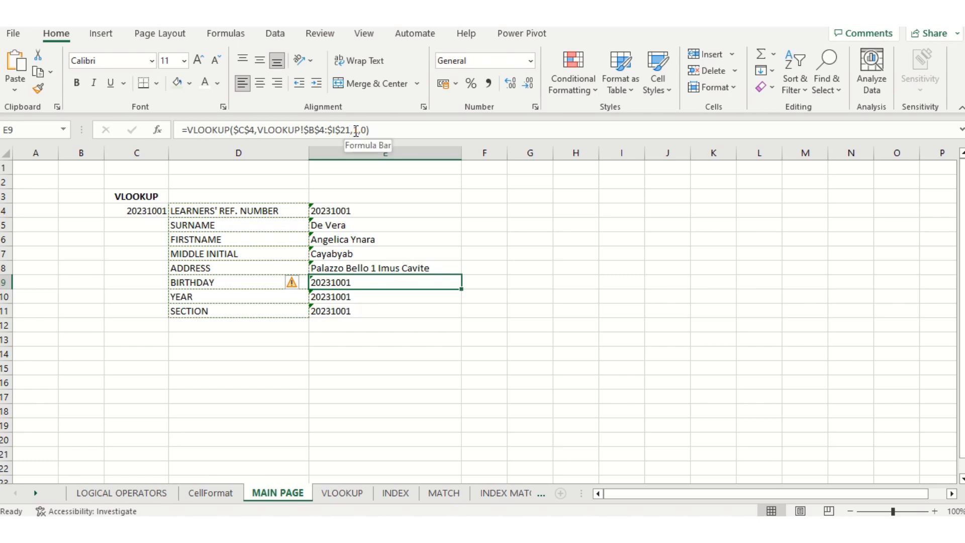
pyautogui.click(354, 131)
pyautogui.press('BackSpace')
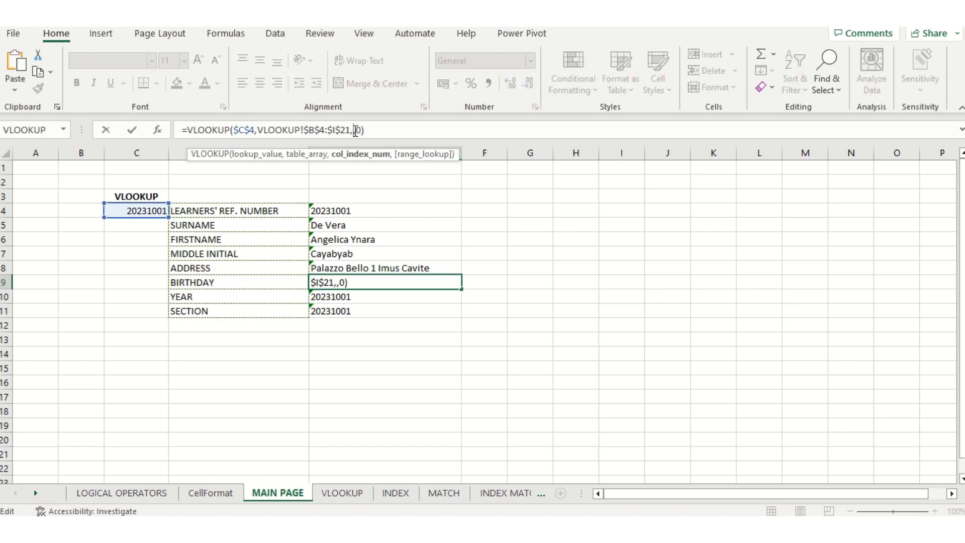
pyautogui.write('6')
pyautogui.press('Return')
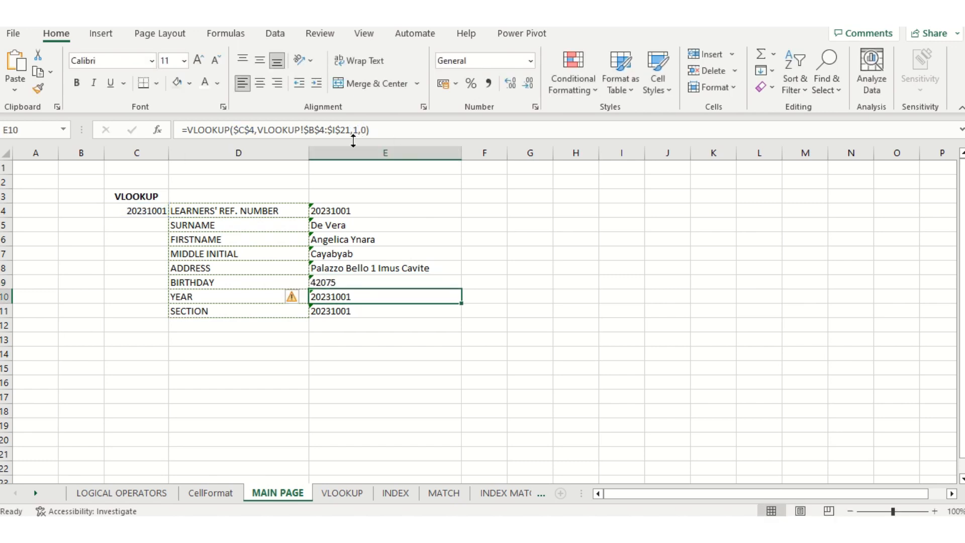
# Set column indexes 7 and 8 in E10 and E11 to return year and section
pyautogui.click(359, 130)
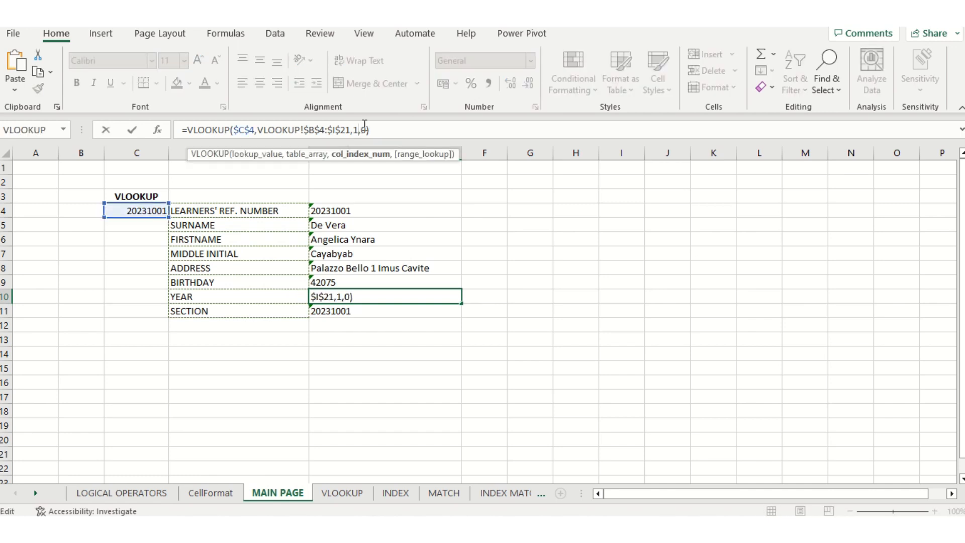
pyautogui.press('BackSpace')
pyautogui.write('7')
pyautogui.press('Return')
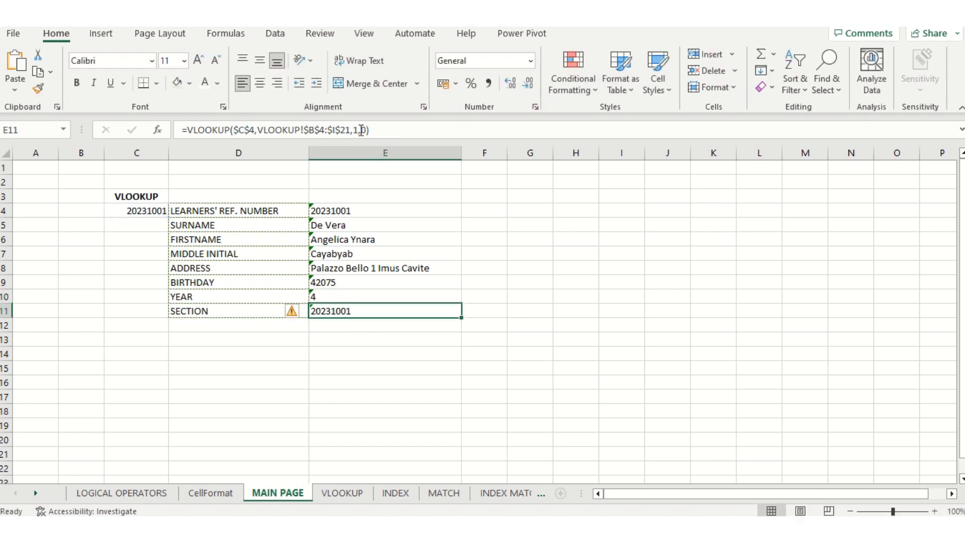
pyautogui.click(361, 130)
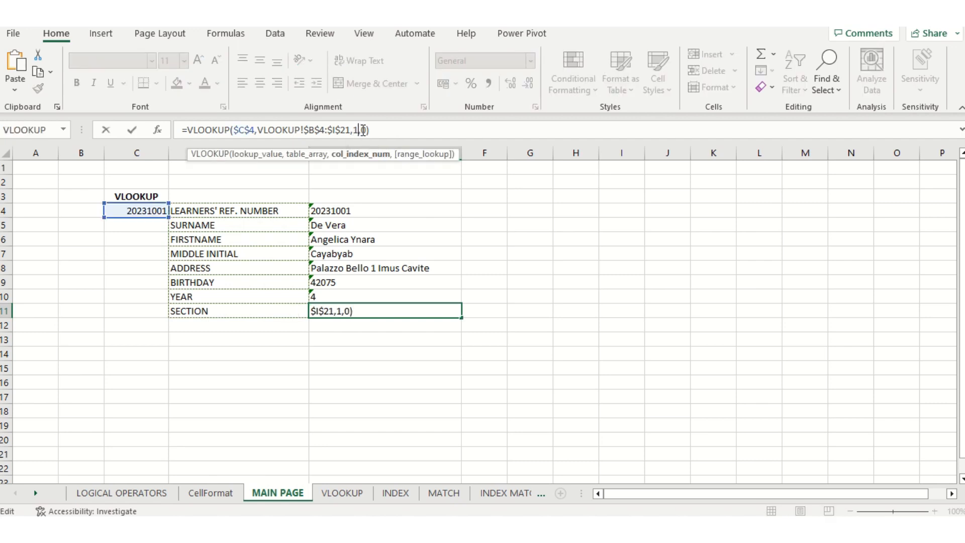
pyautogui.press('BackSpace')
pyautogui.write('8')
pyautogui.press('Return')
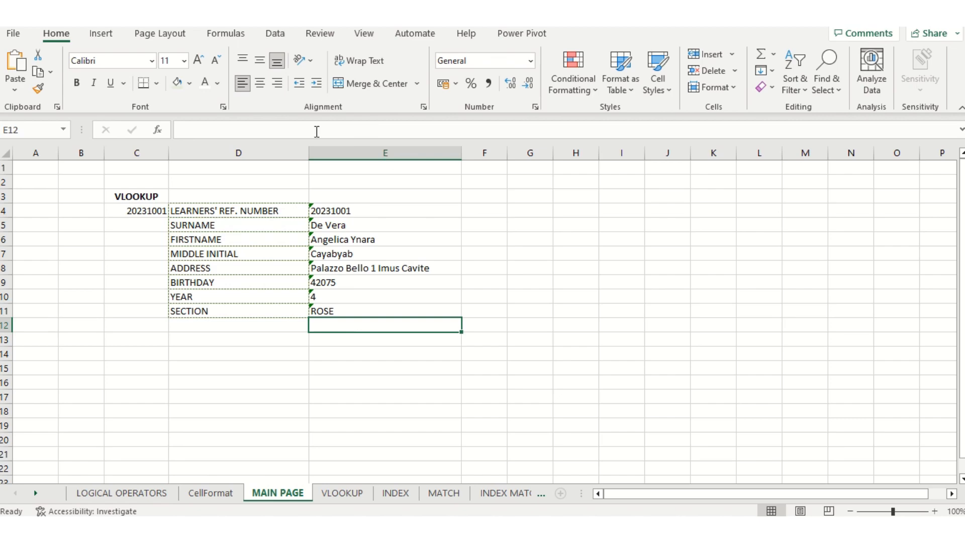
# Enter a reference number absent from the learner table into C4, then compare against the VLOOKUP sheet
pyautogui.click(346, 496)
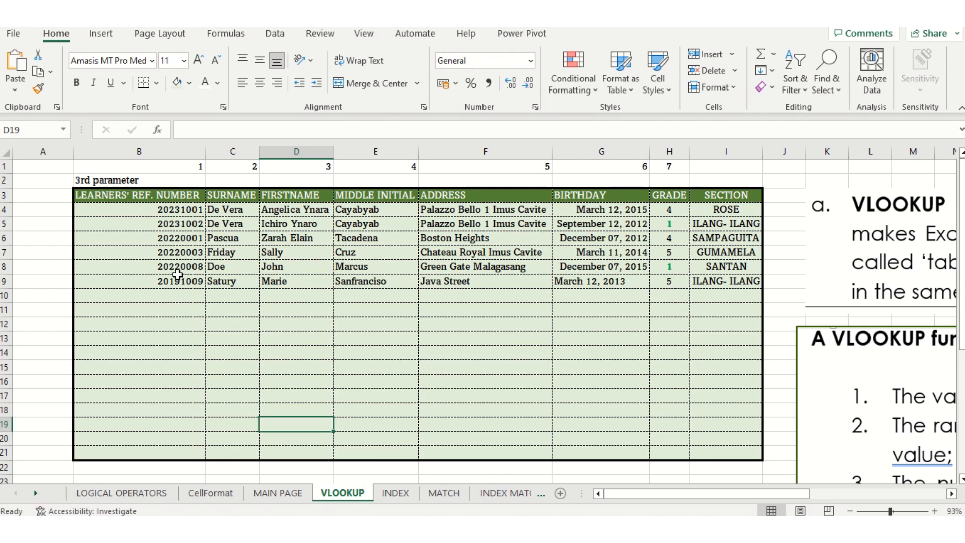
pyautogui.click(291, 495)
pyautogui.click(147, 215)
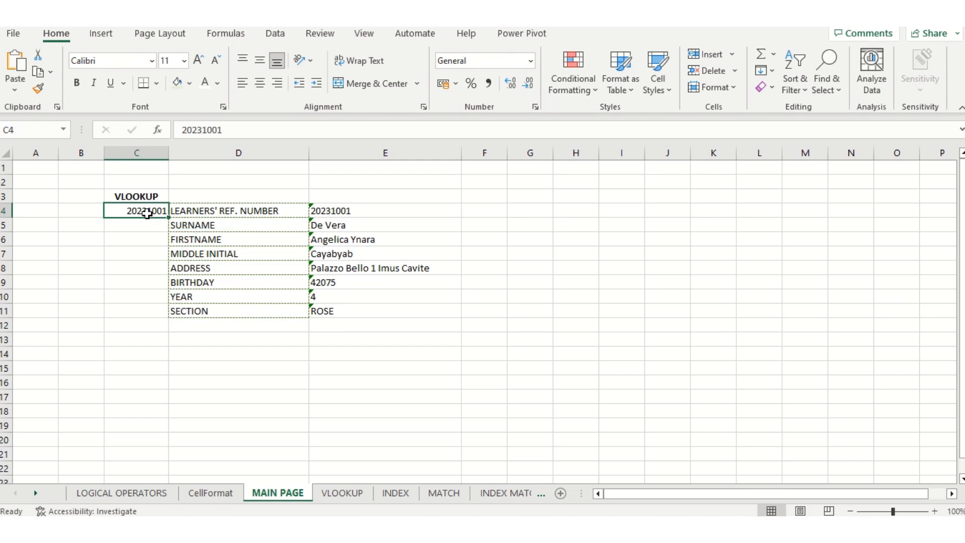
pyautogui.write('202')
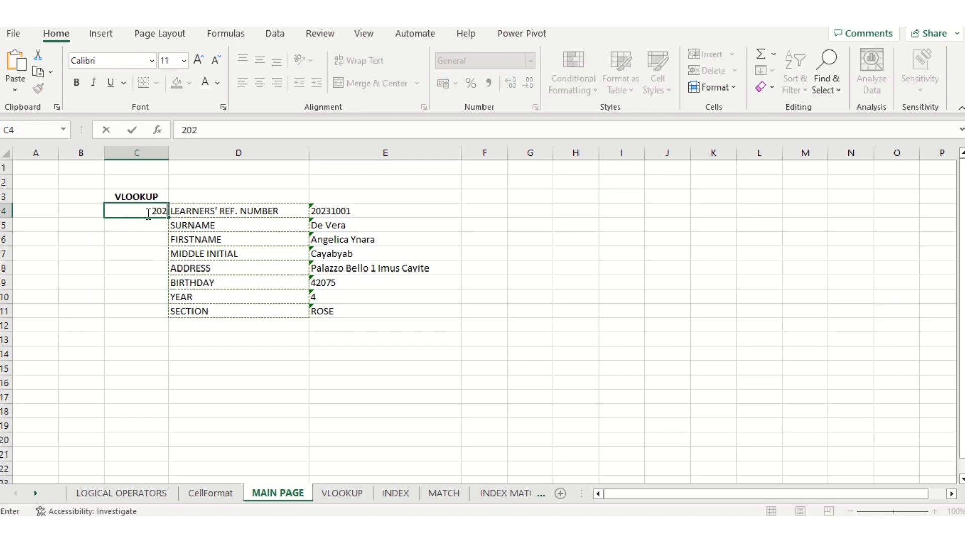
pyautogui.write('0008')
pyautogui.press('Return')
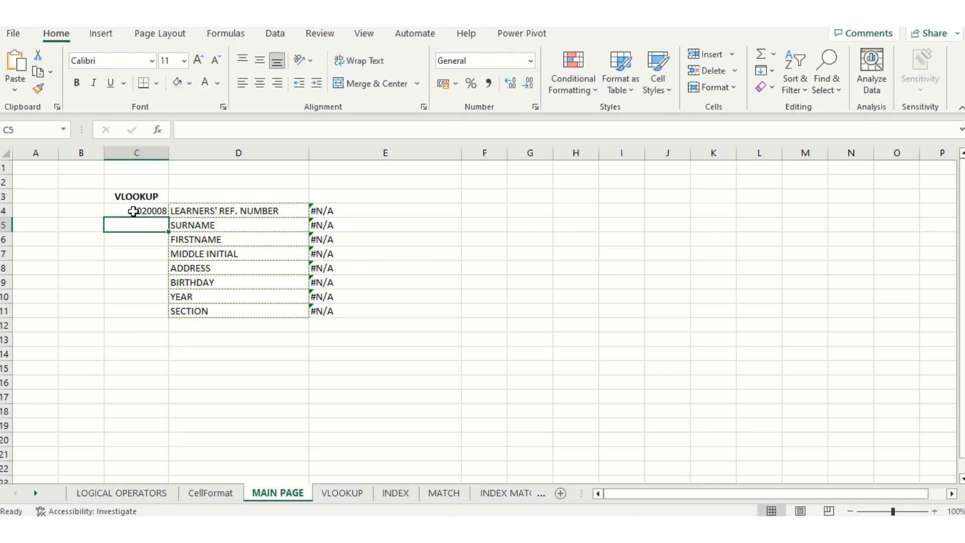
pyautogui.click(133, 211)
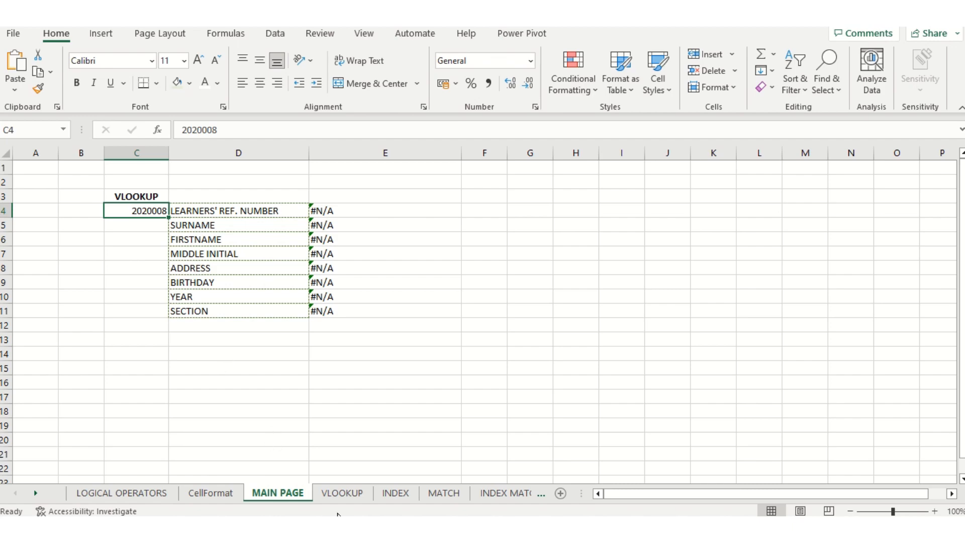
pyautogui.click(345, 495)
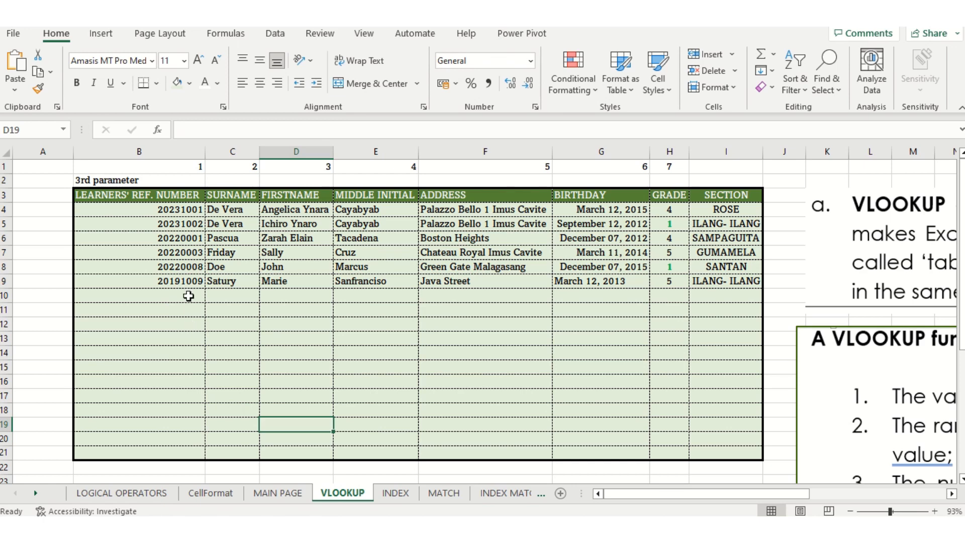
# On MAIN PAGE, correct C4's reference number to 20220008 so E4:E11 show that learner's record
pyautogui.click(279, 494)
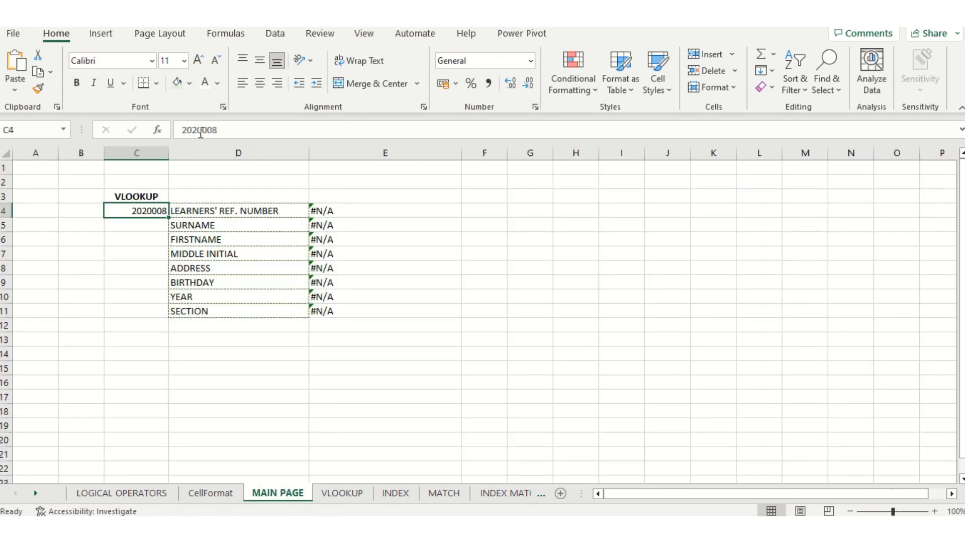
pyautogui.click(201, 131)
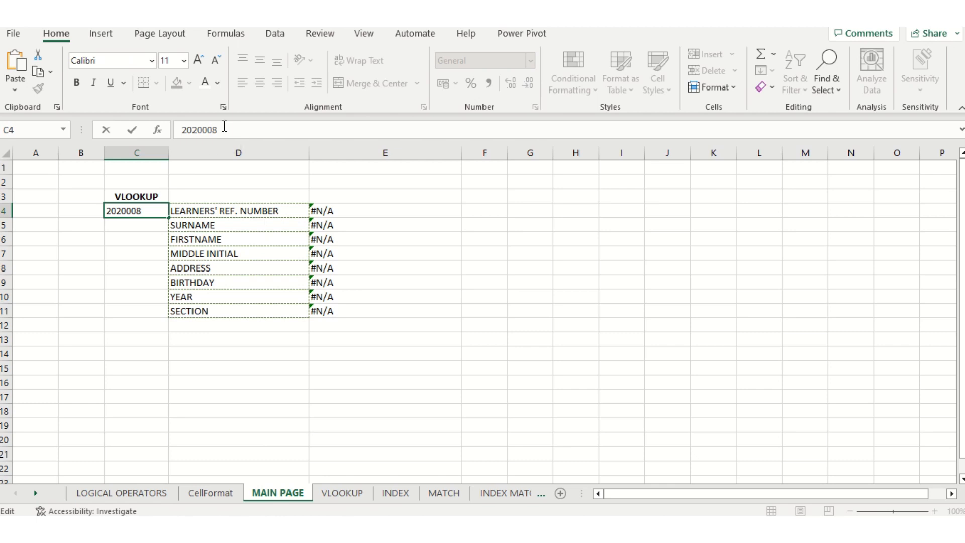
pyautogui.press('BackSpace')
pyautogui.write('2')
pyautogui.click(230, 132)
pyautogui.press('Return')
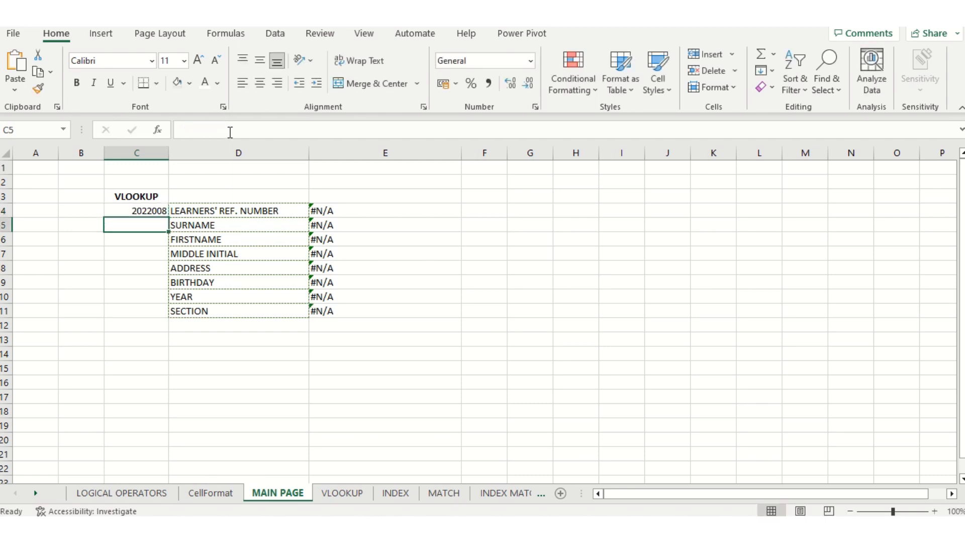
pyautogui.click(152, 209)
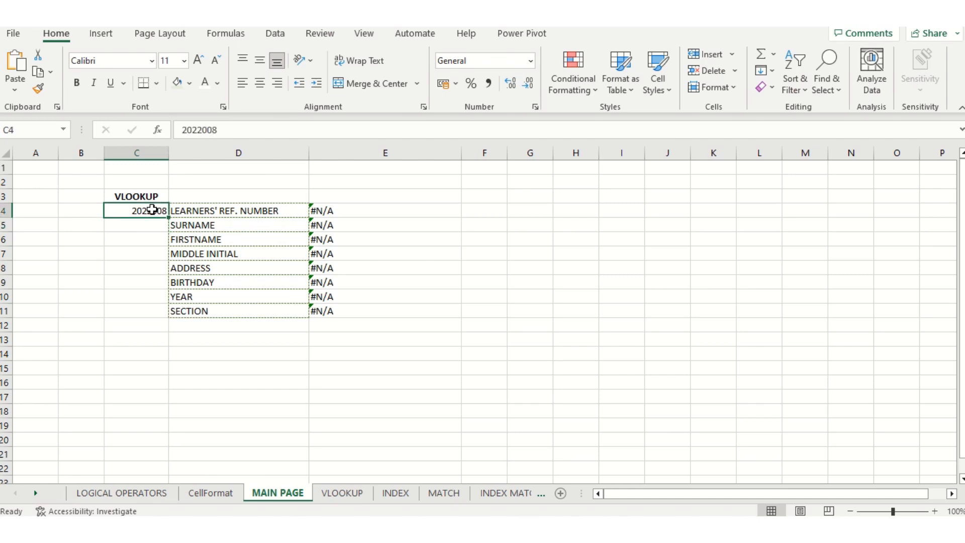
pyautogui.click(216, 130)
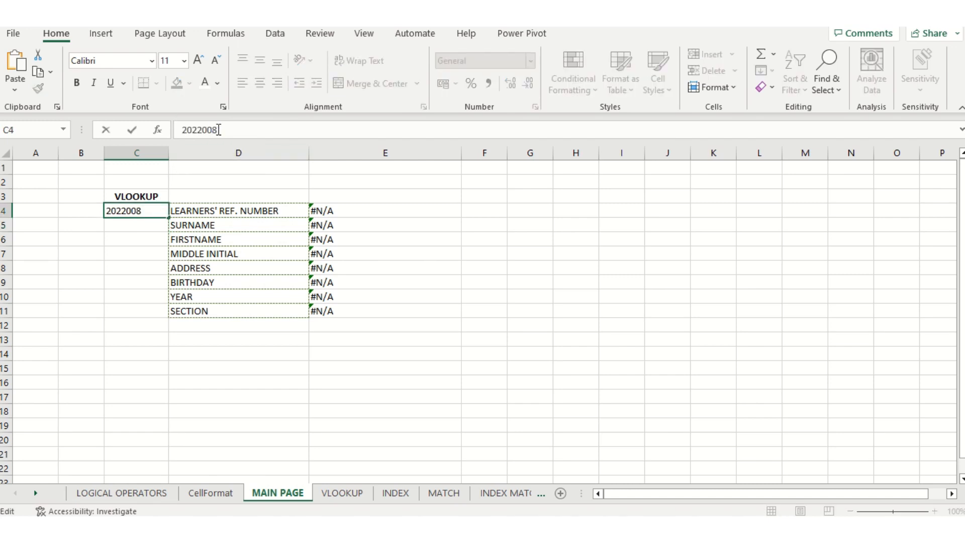
pyautogui.write('0')
pyautogui.press('Return')
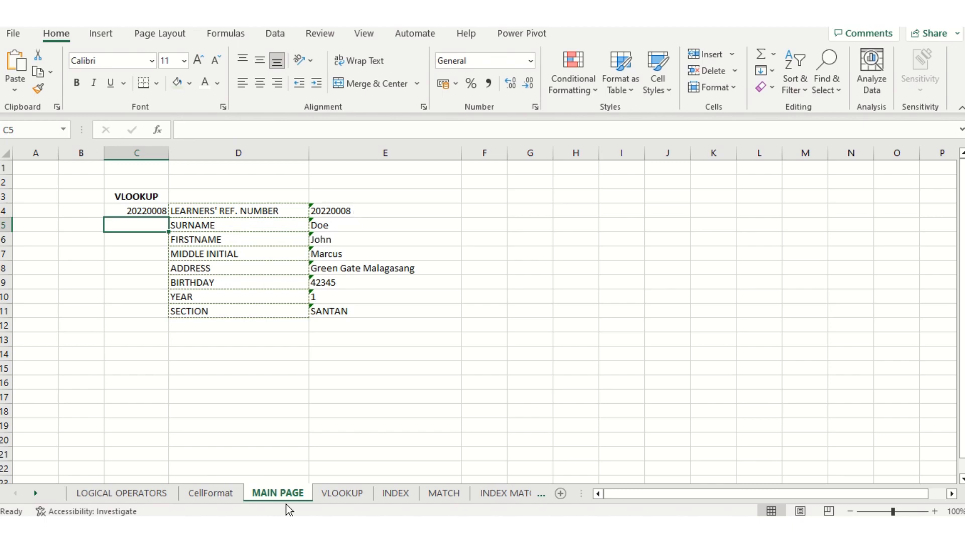
# Find a valid reference on the VLOOKUP sheet, then enter 20191009 in C4 on MAIN PAGE
pyautogui.click(331, 493)
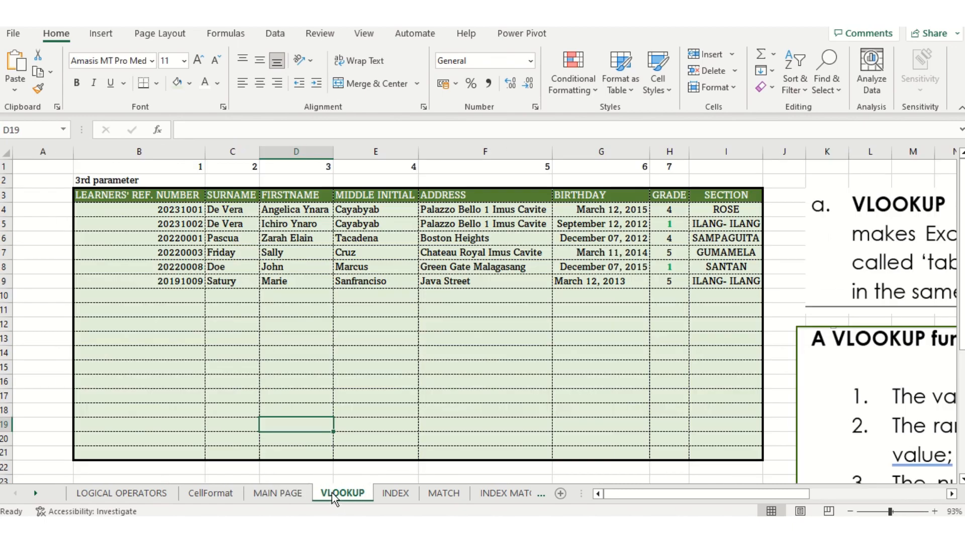
pyautogui.click(167, 268)
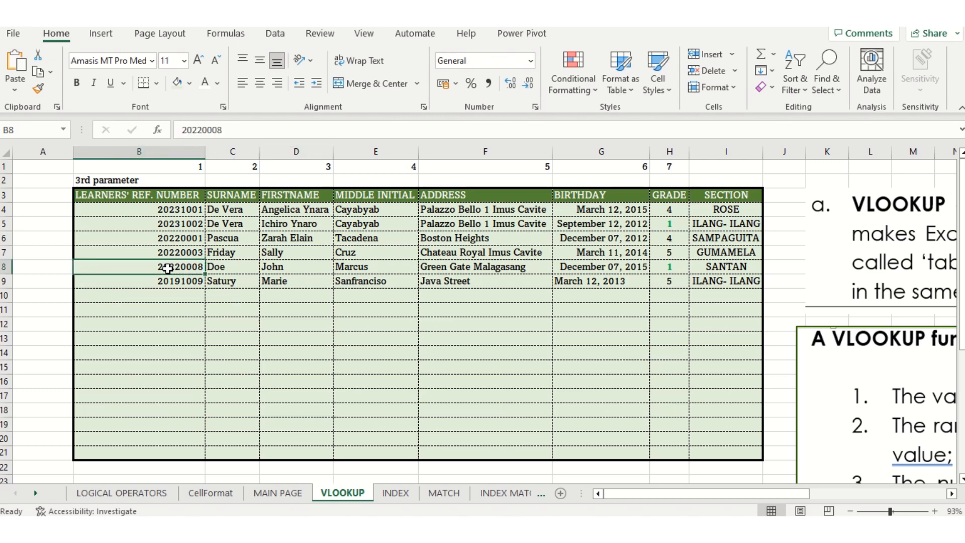
pyautogui.click(278, 495)
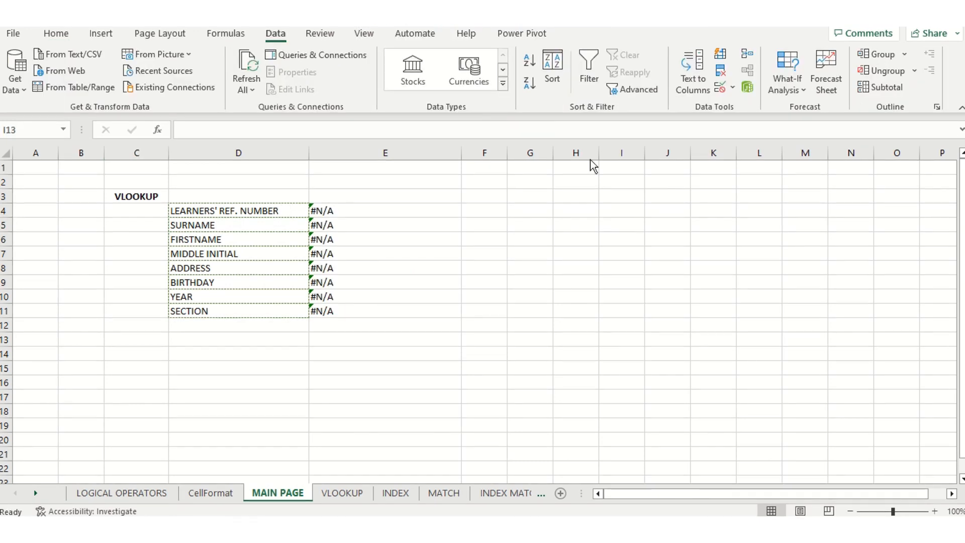
pyautogui.click(149, 211)
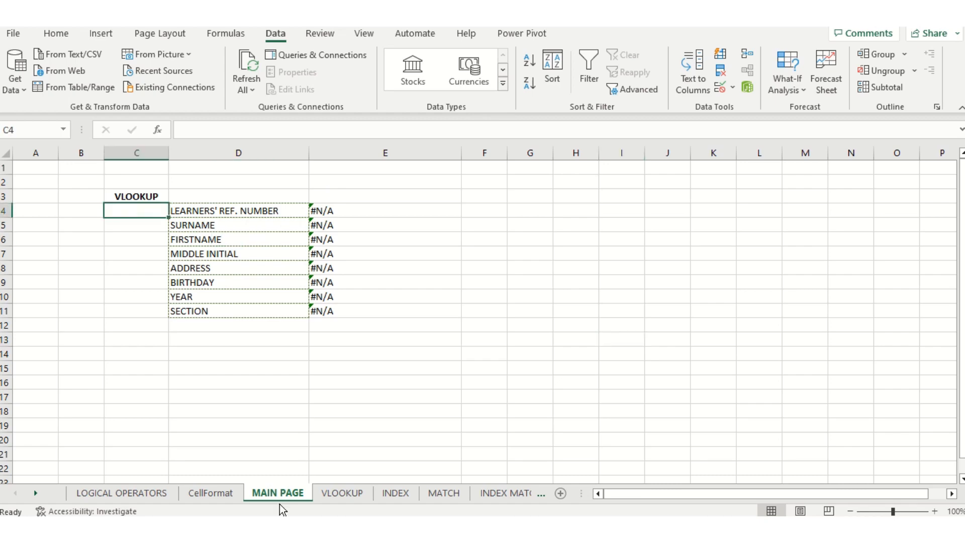
pyautogui.click(342, 493)
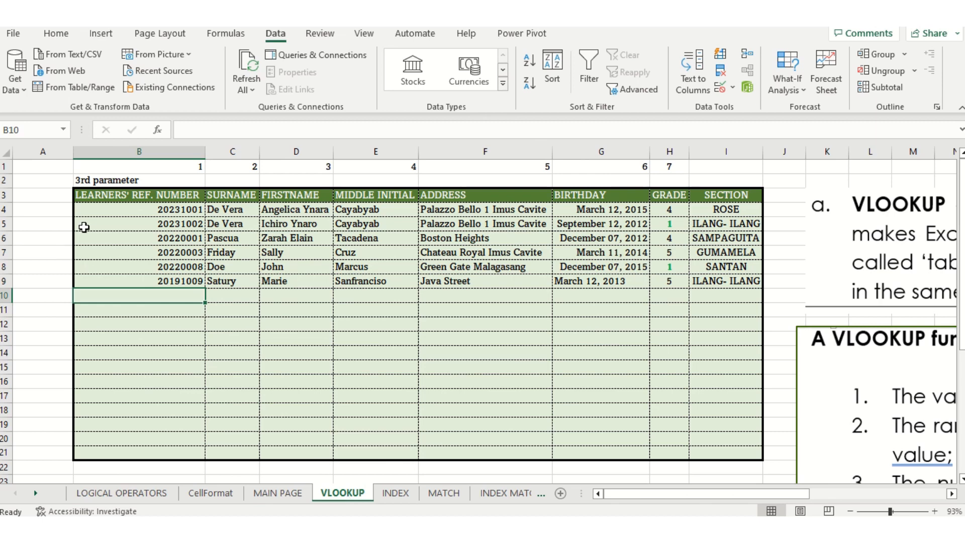
pyautogui.click(297, 496)
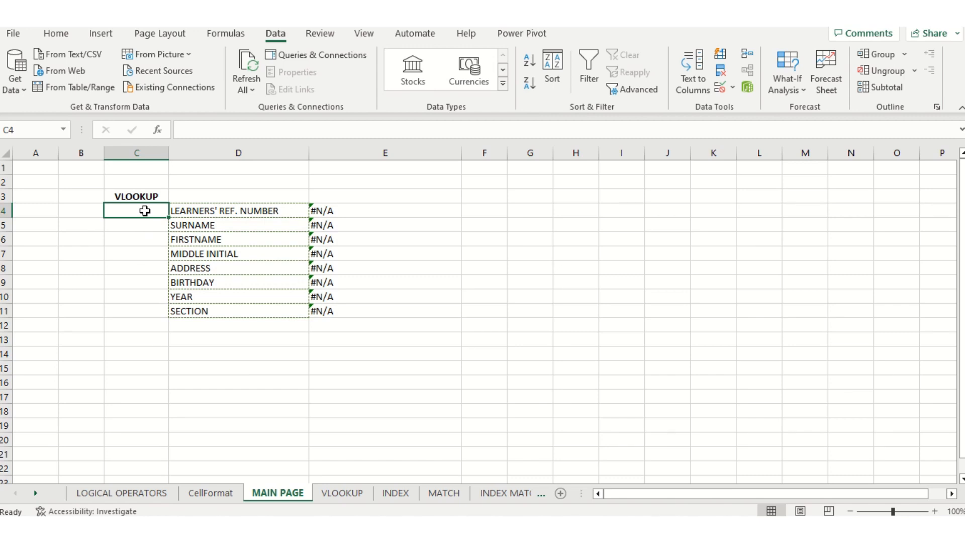
pyautogui.write('20191')
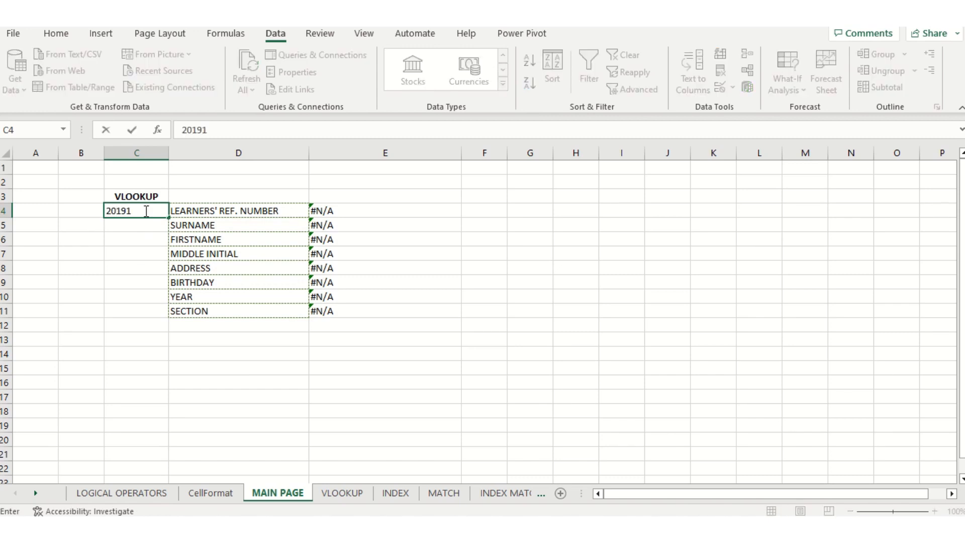
pyautogui.write('009')
pyautogui.press('Return')
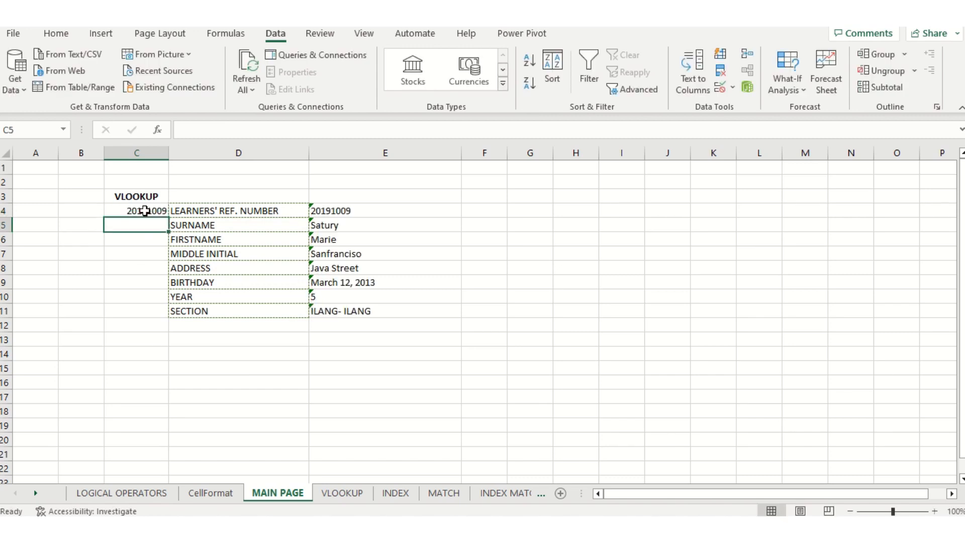
pyautogui.click(145, 211)
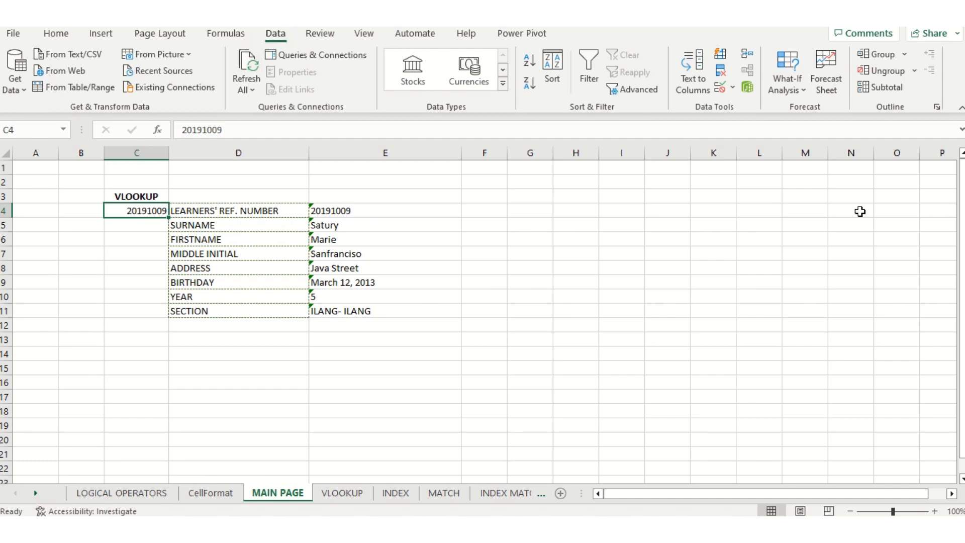
# Add List data validation to C4 with source =VLOOKUP!$B$4:$B$21
pyautogui.click(732, 89)
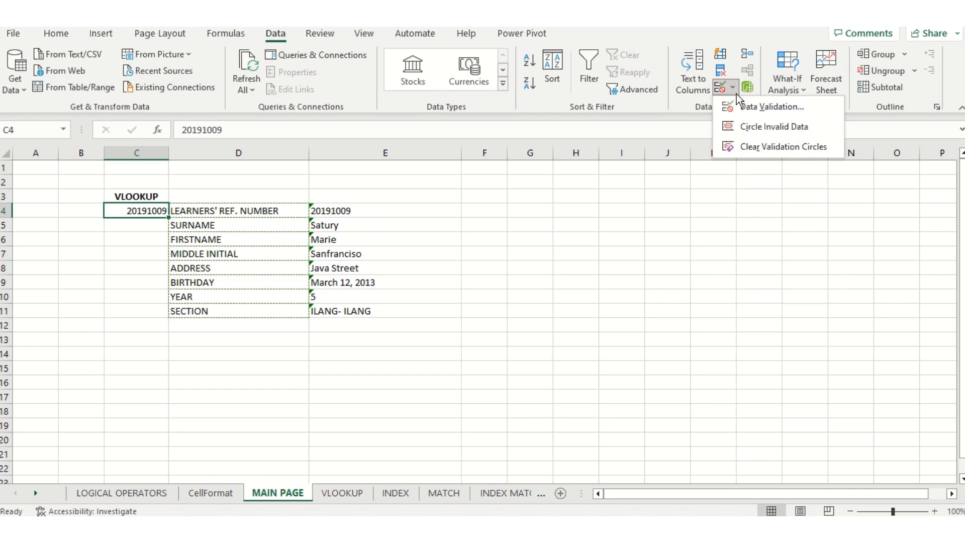
pyautogui.click(746, 107)
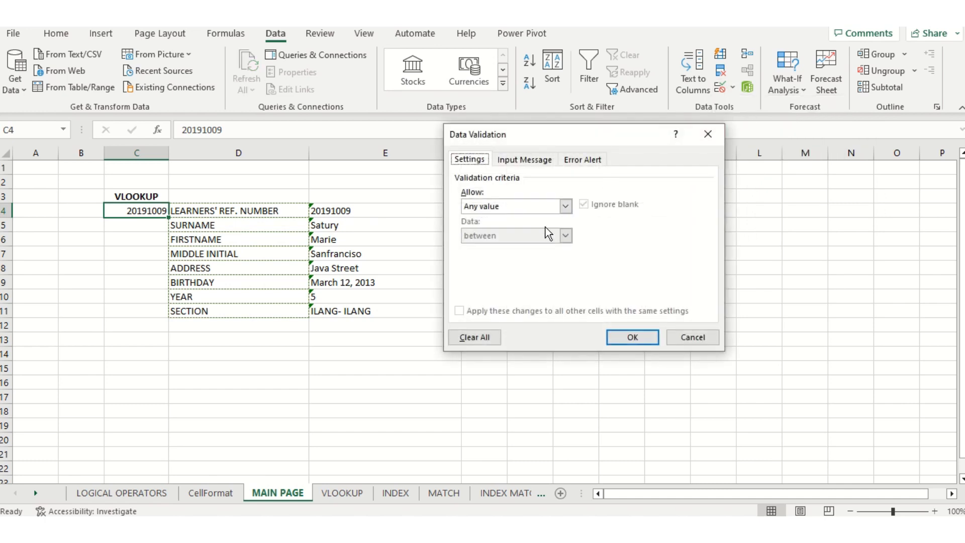
pyautogui.click(565, 206)
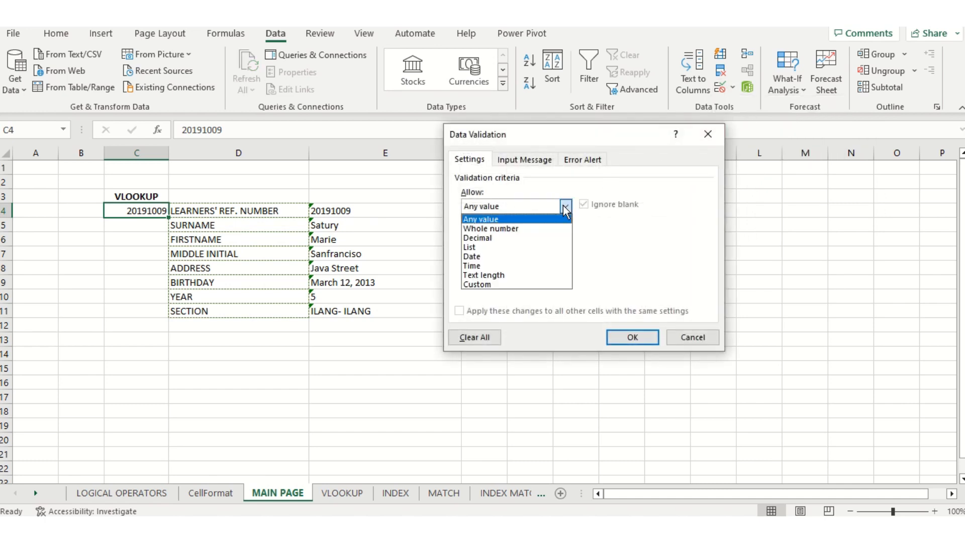
pyautogui.click(503, 248)
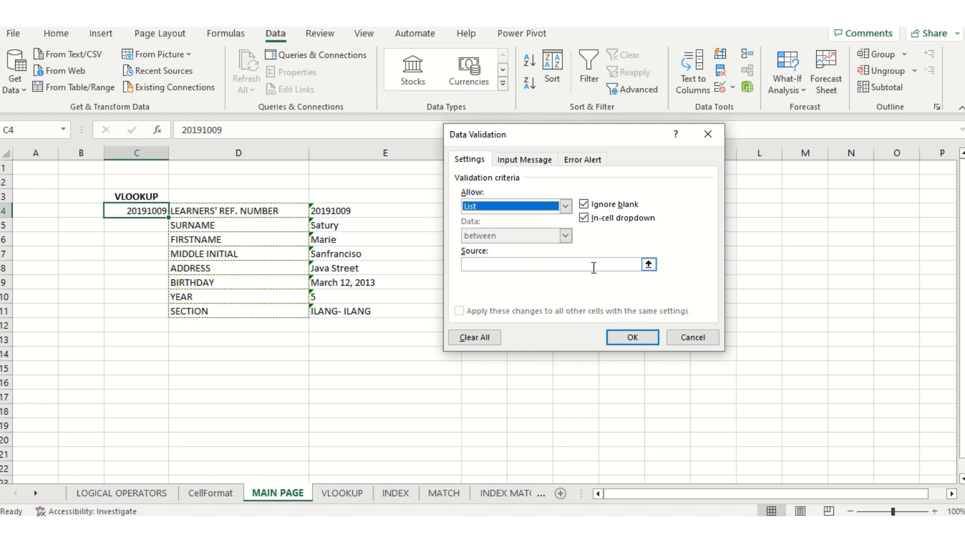
pyautogui.click(649, 265)
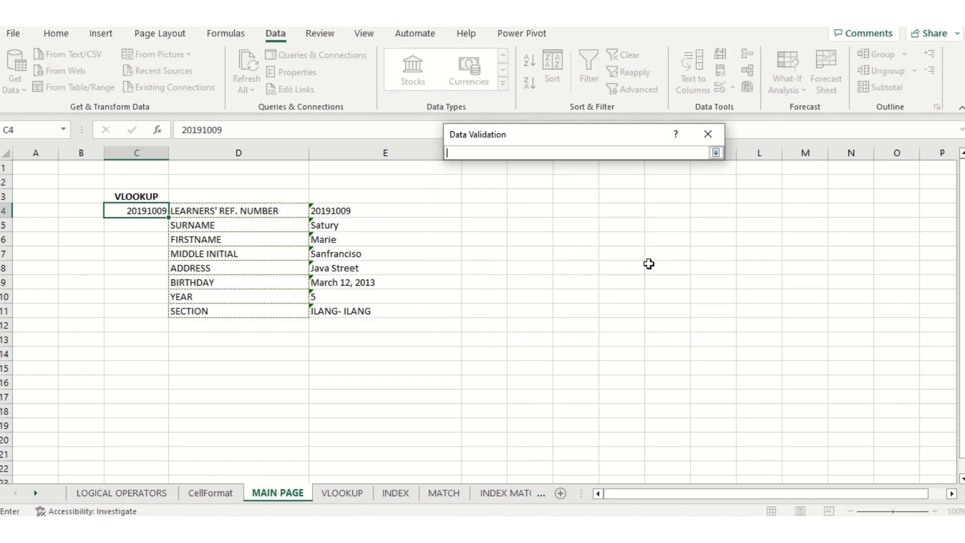
pyautogui.click(343, 497)
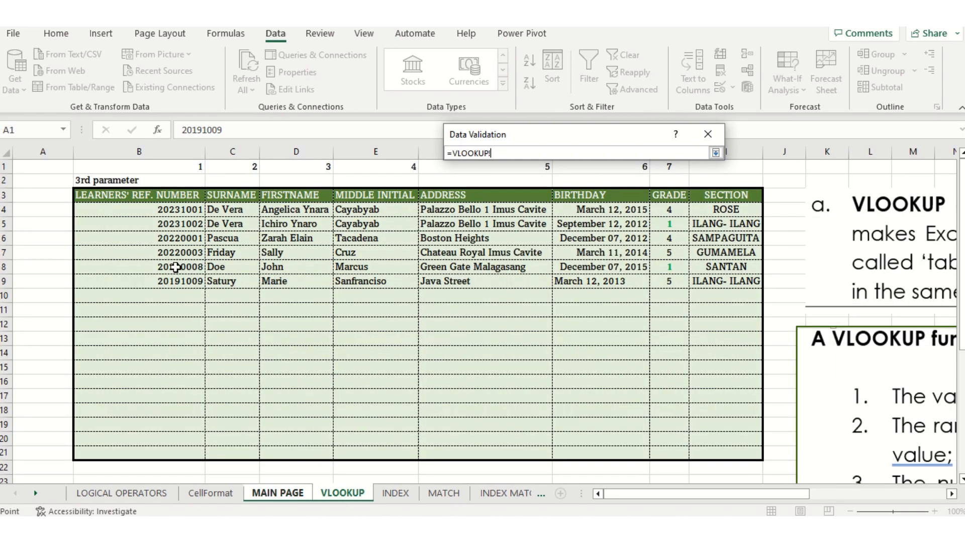
pyautogui.moveTo(160, 211); pyautogui.dragTo(151, 452)
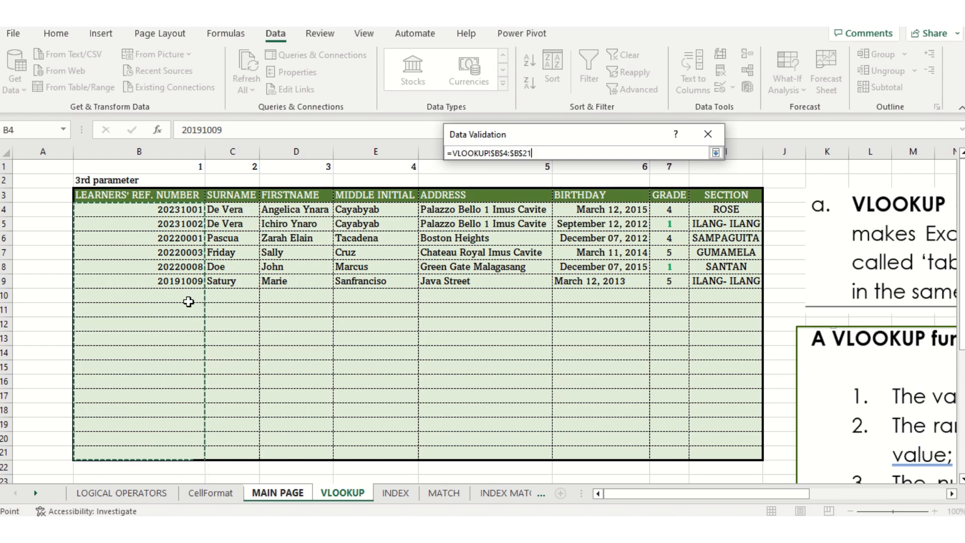
pyautogui.click(716, 152)
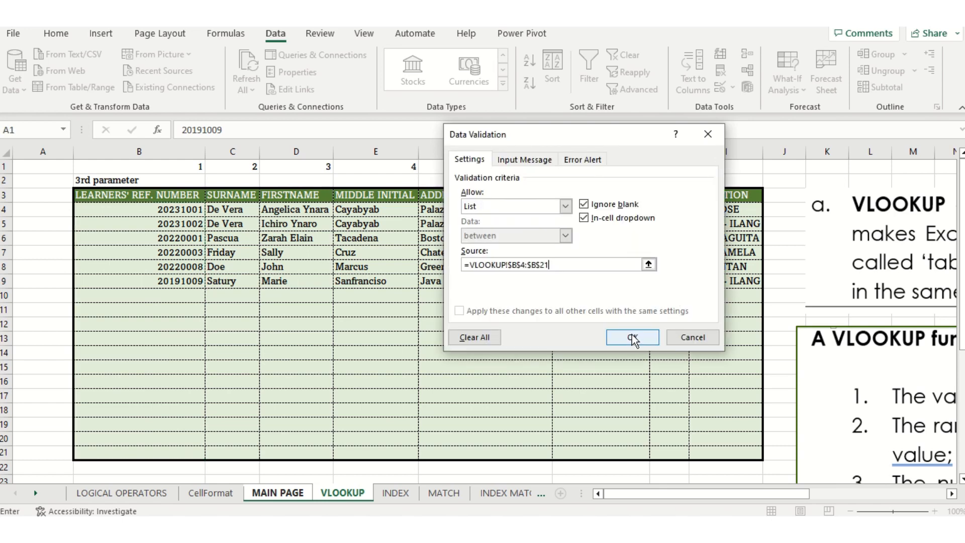
pyautogui.click(633, 337)
pyautogui.click(175, 211)
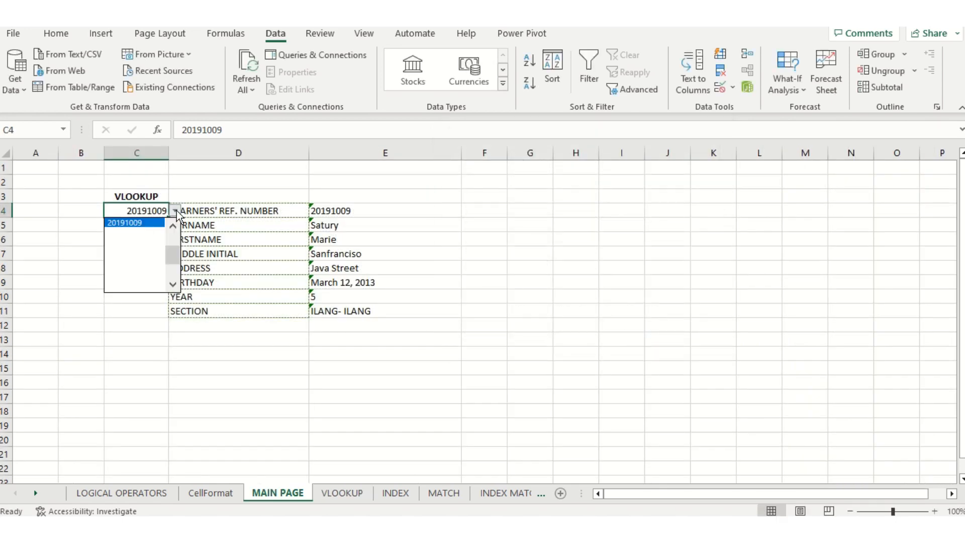
# Try several reference numbers from C4's dropdown, starting with 20231001, then choose the blank entry
pyautogui.moveTo(173, 254); pyautogui.dragTo(174, 229)
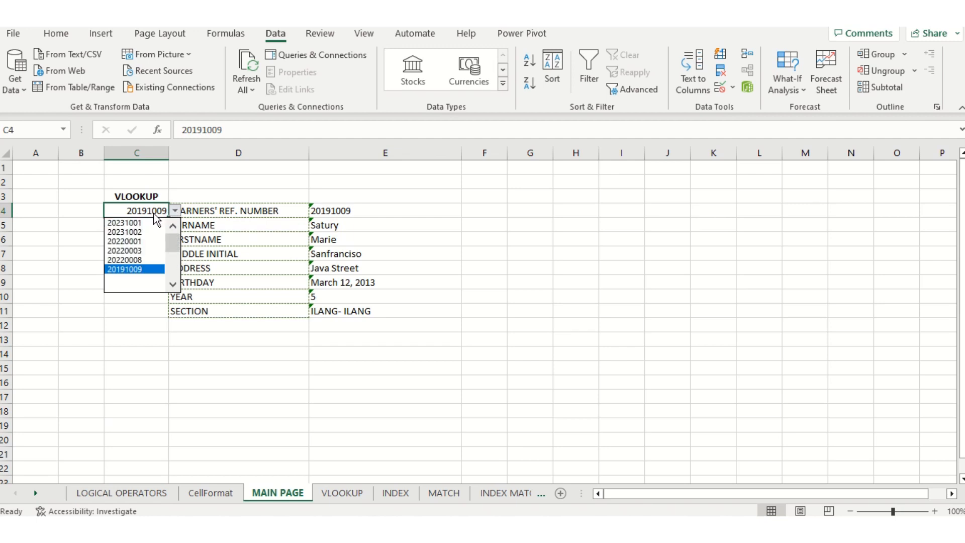
pyautogui.click(143, 222)
pyautogui.click(174, 212)
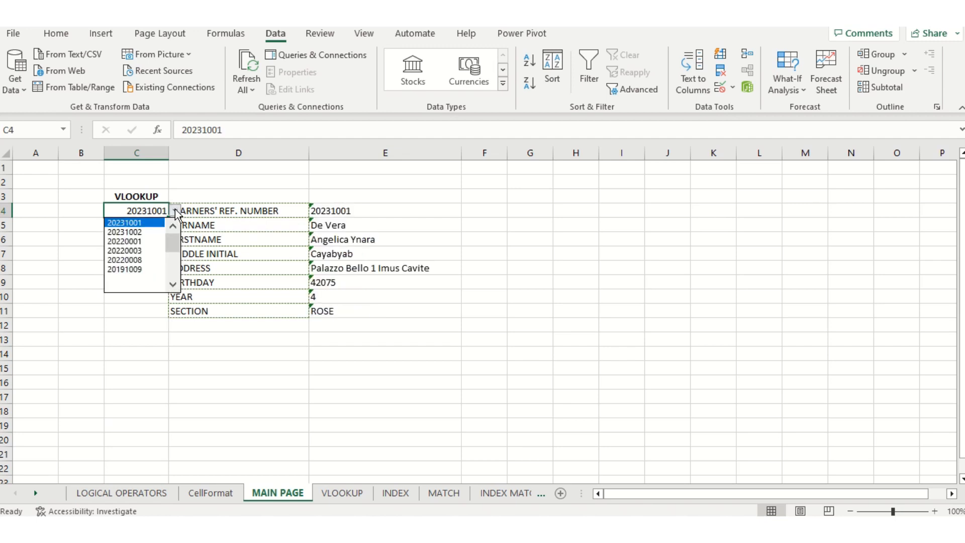
pyautogui.click(145, 234)
pyautogui.click(175, 211)
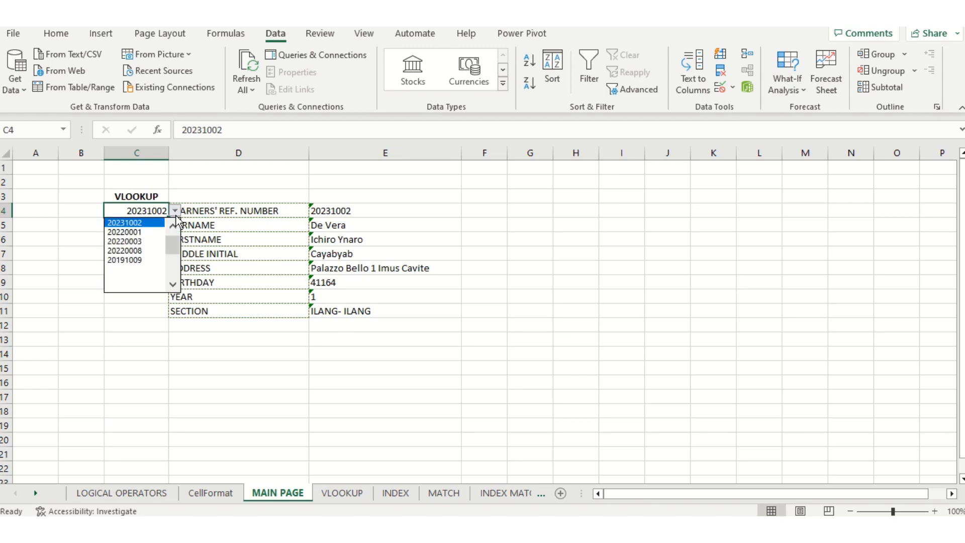
pyautogui.click(149, 244)
pyautogui.click(174, 211)
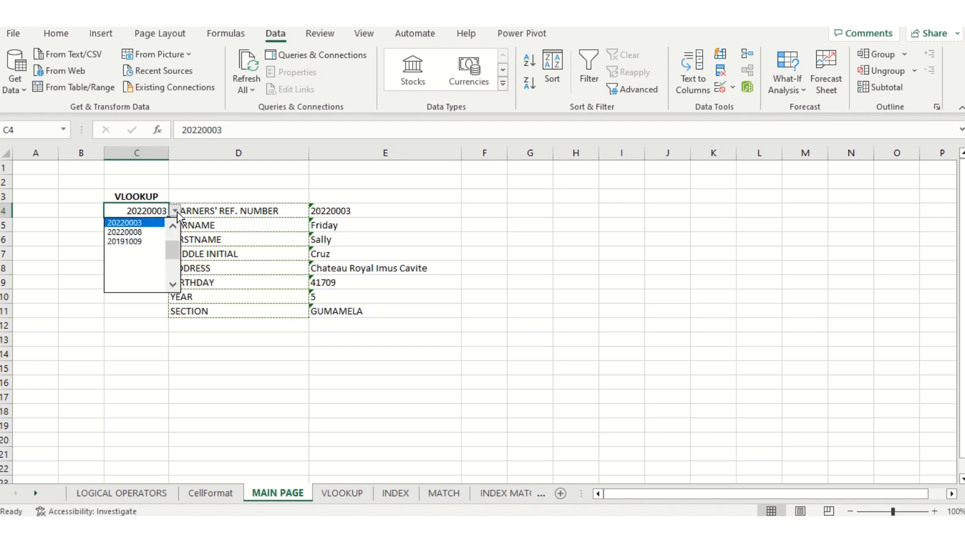
pyautogui.click(151, 243)
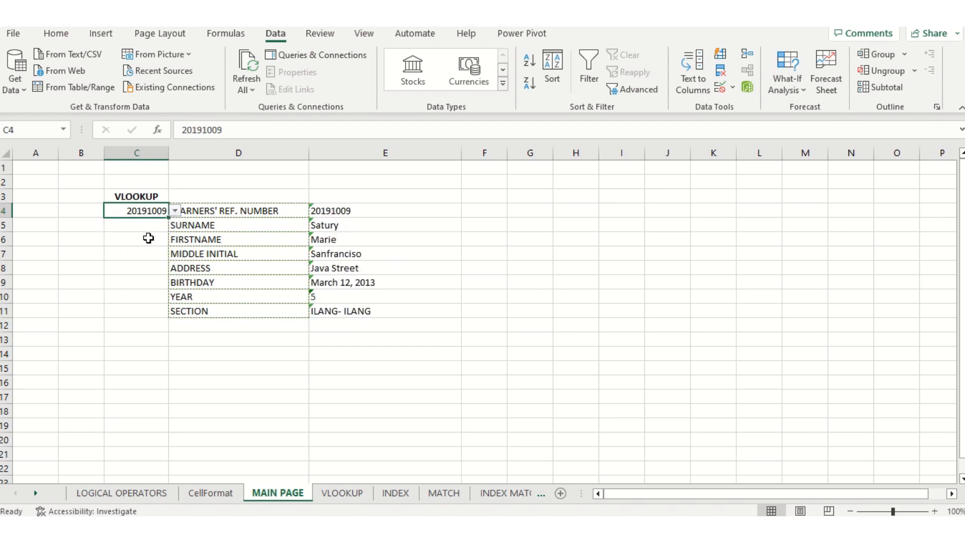
pyautogui.click(175, 211)
pyautogui.click(152, 234)
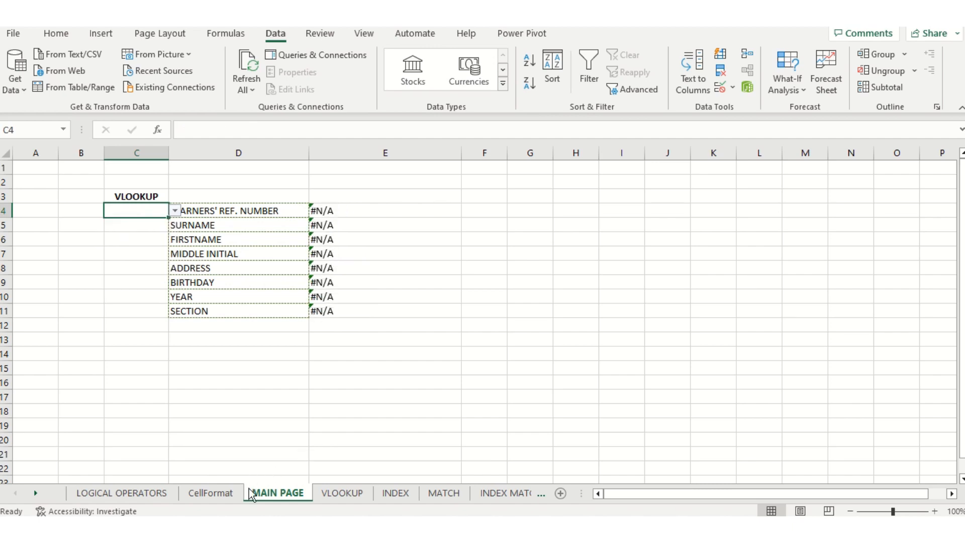
pyautogui.click(337, 494)
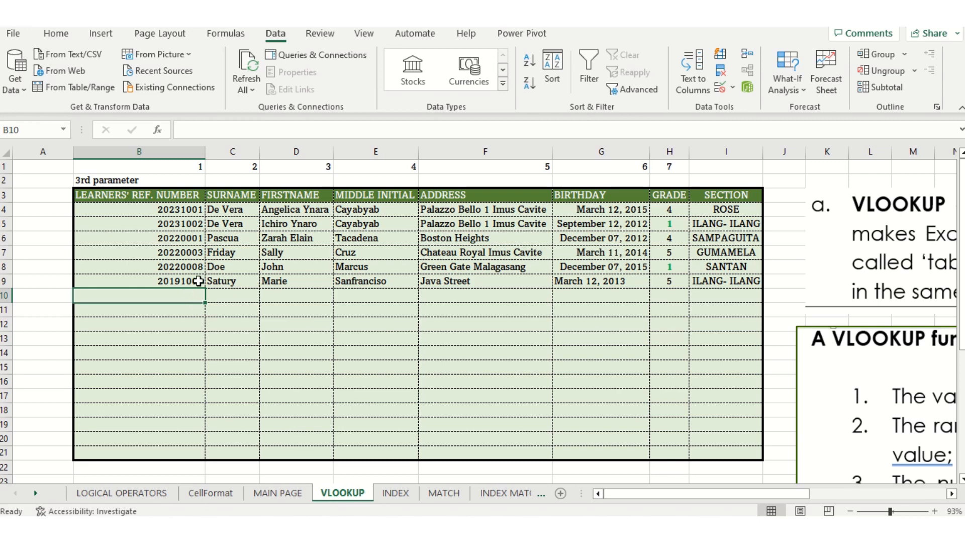
pyautogui.click(191, 312)
pyautogui.click(187, 295)
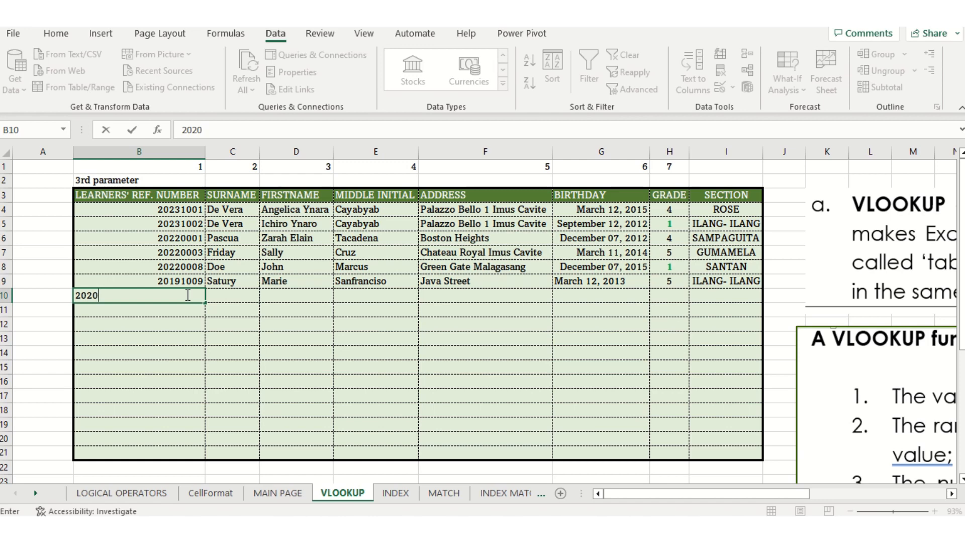
pyautogui.press('Return')
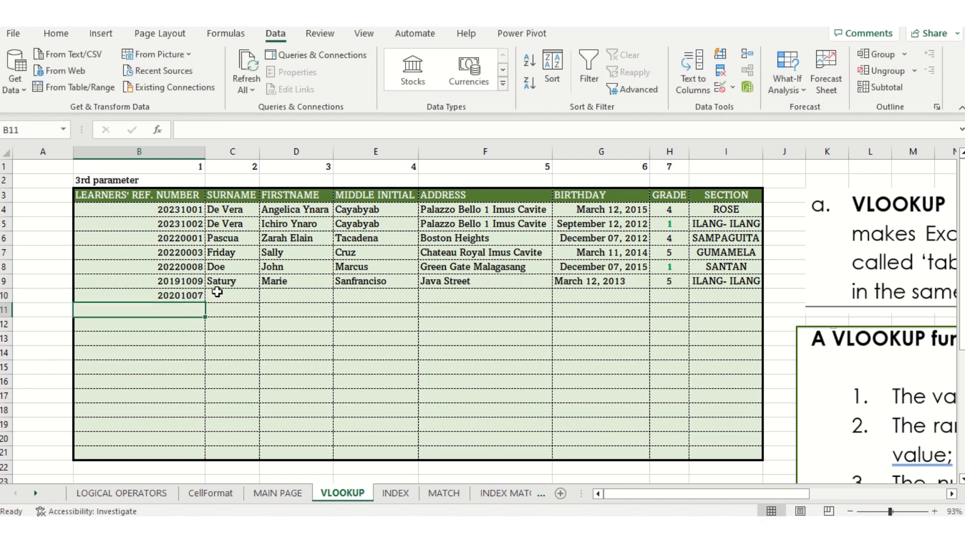
pyautogui.click(217, 292)
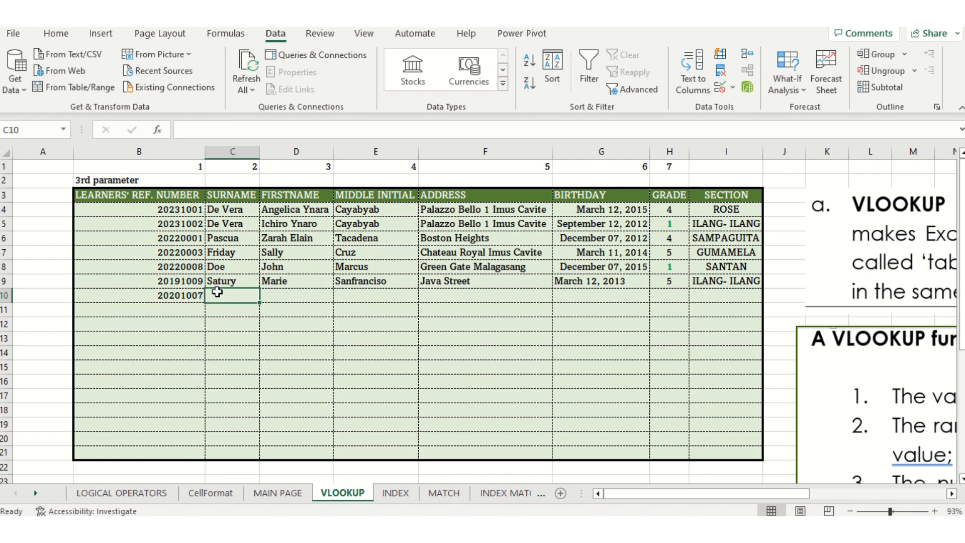
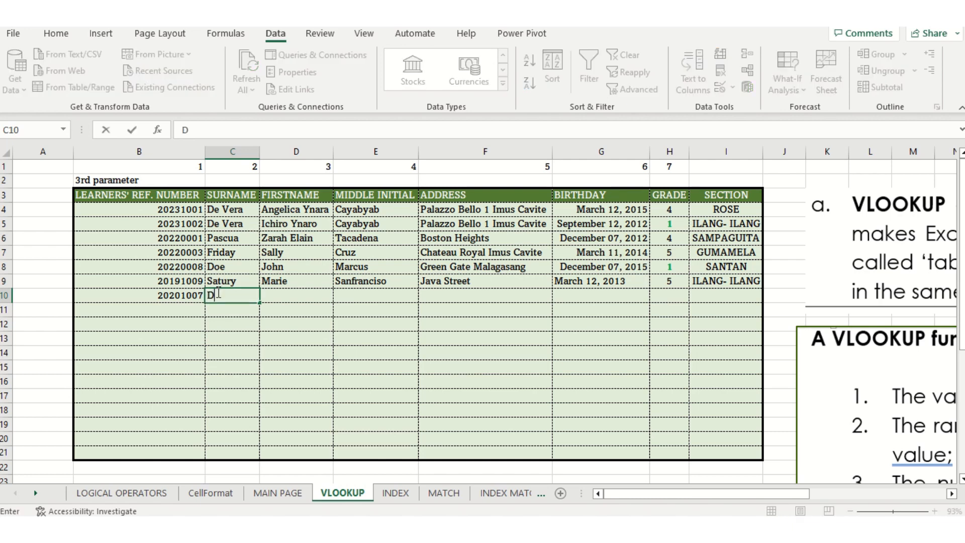
pyautogui.click(271, 297)
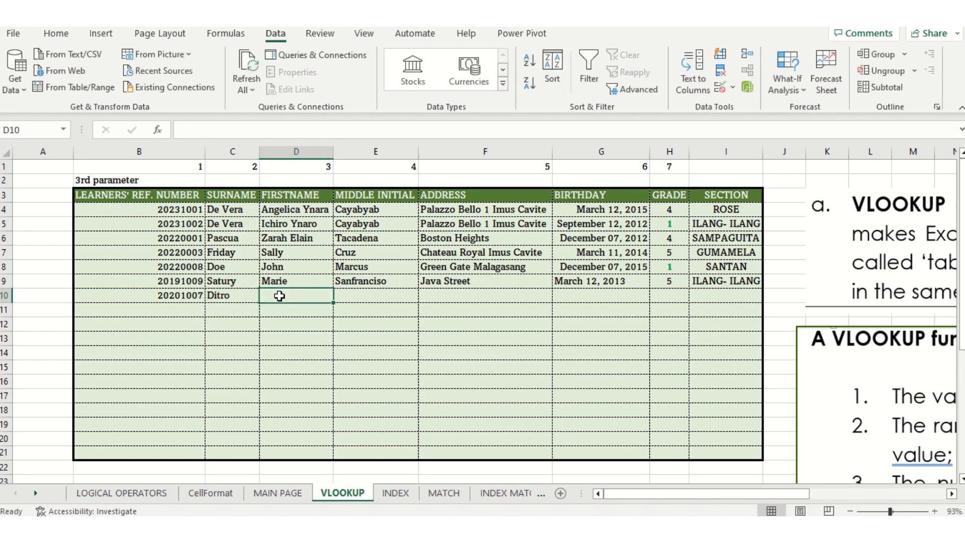
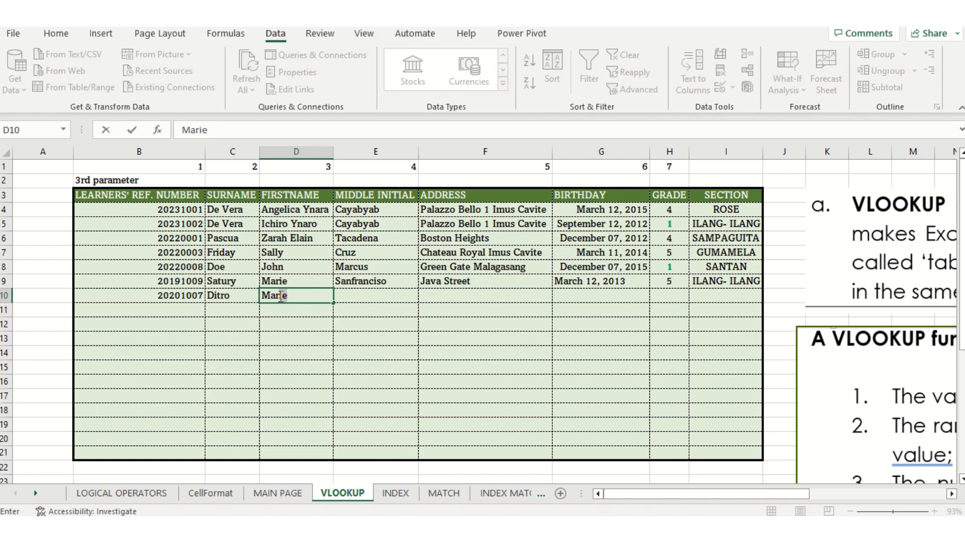
# Fill in the learner's first name, middle name and street address in row 10
pyautogui.click(356, 293)
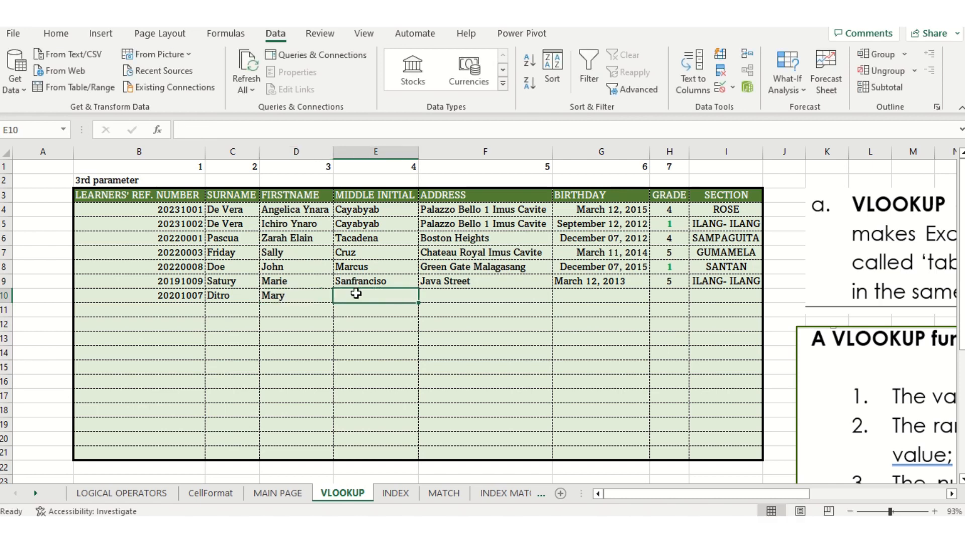
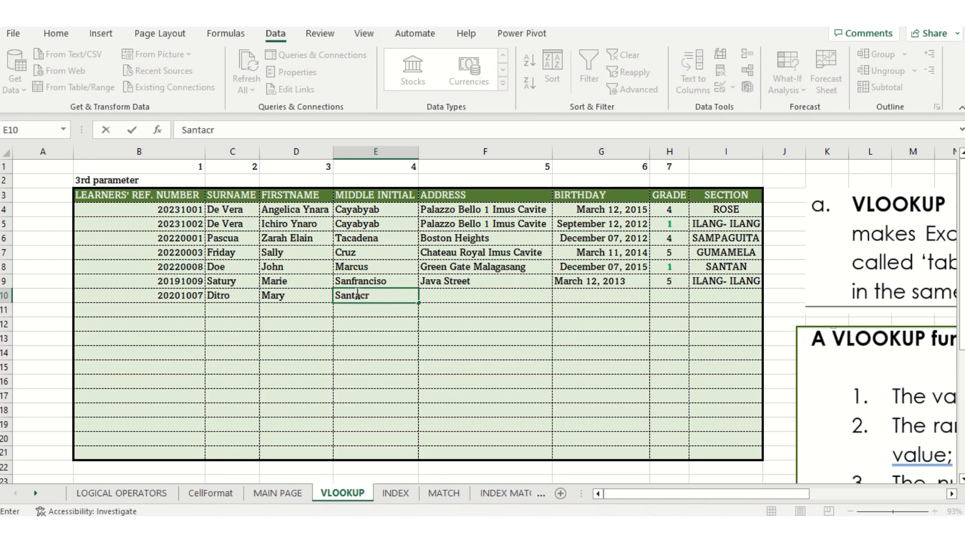
pyautogui.press('Tab')
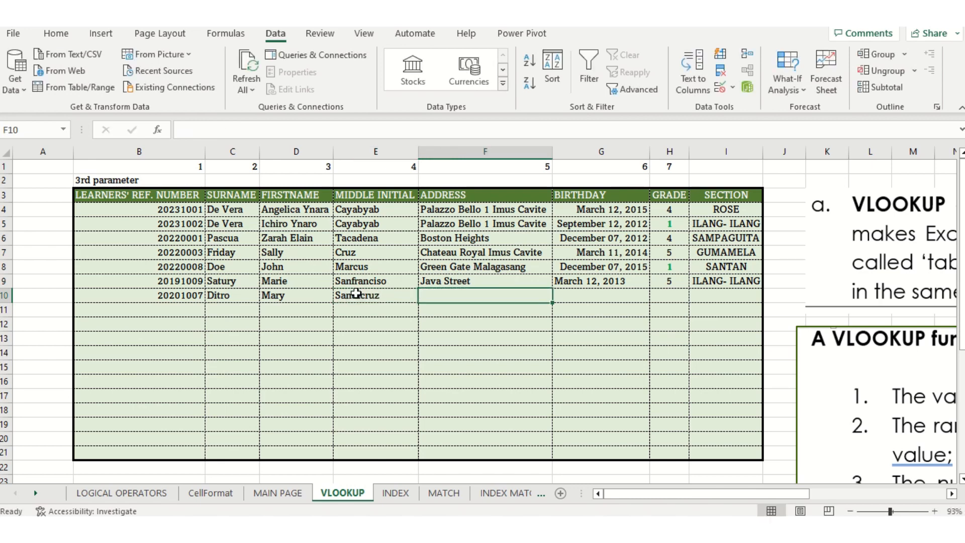
pyautogui.write('J')
pyautogui.press('BackSpace')
pyautogui.press('BackSpace')
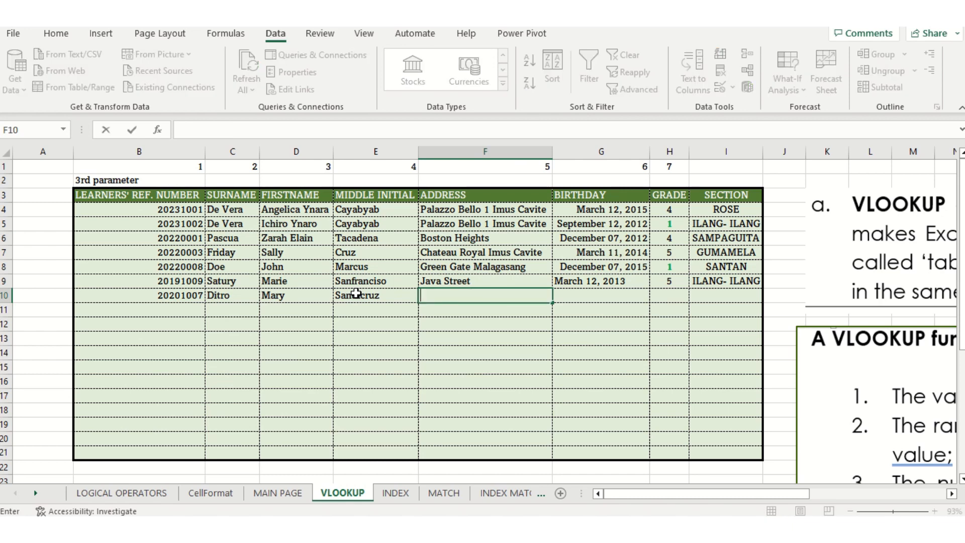
pyautogui.write('Phyton Street')
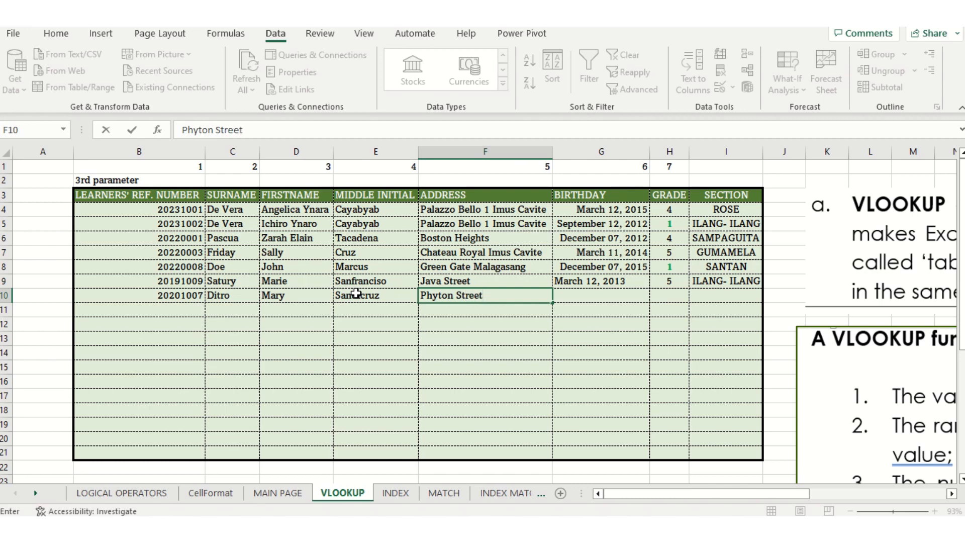
pyautogui.press('Tab')
# Enter the learner's birthday, grade 6 and section SANTAN to complete row 10
pyautogui.write('March 12, 2013')
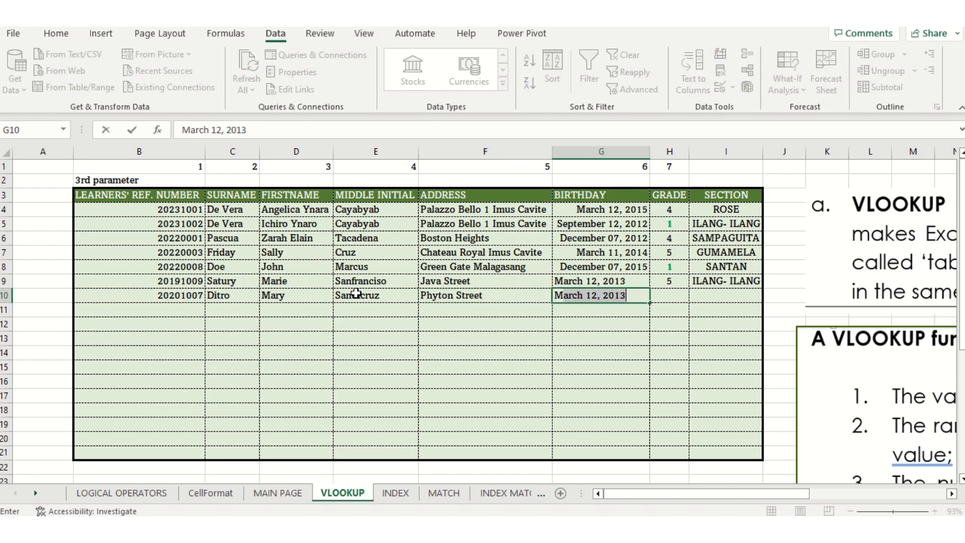
pyautogui.hotkey('shift', 'Right')
pyautogui.hotkey('shift', 'Right')
pyautogui.write('14, 2020')
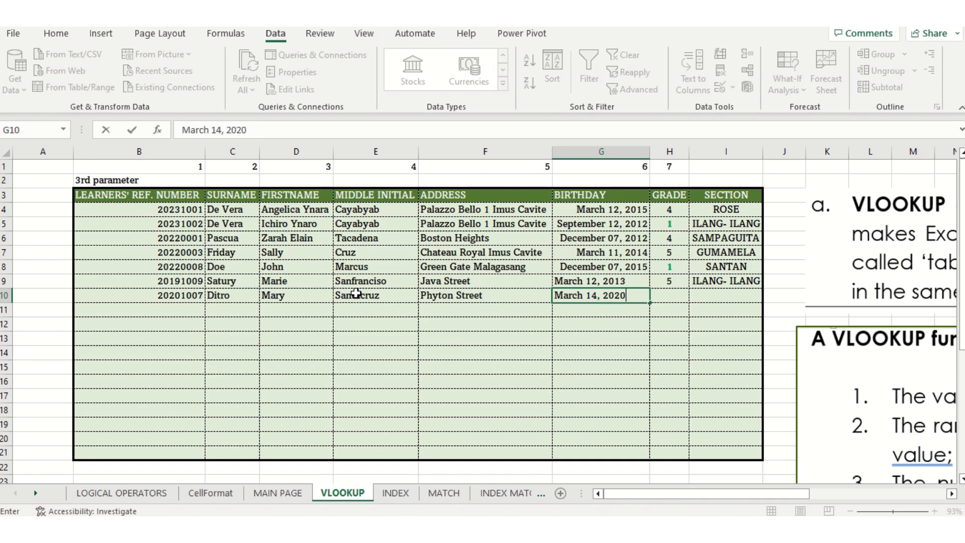
pyautogui.press('Tab')
pyautogui.write('6')
pyautogui.press('Tab')
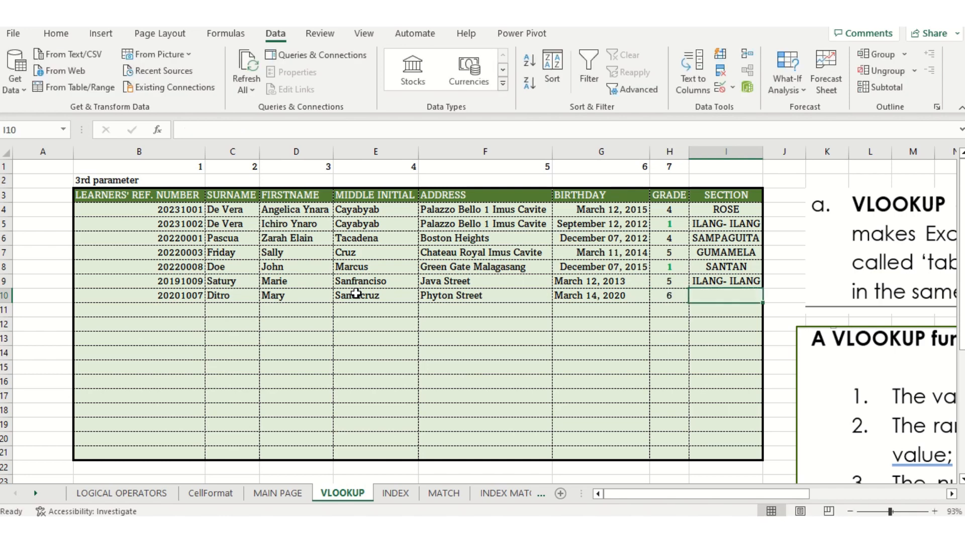
pyautogui.write('sa')
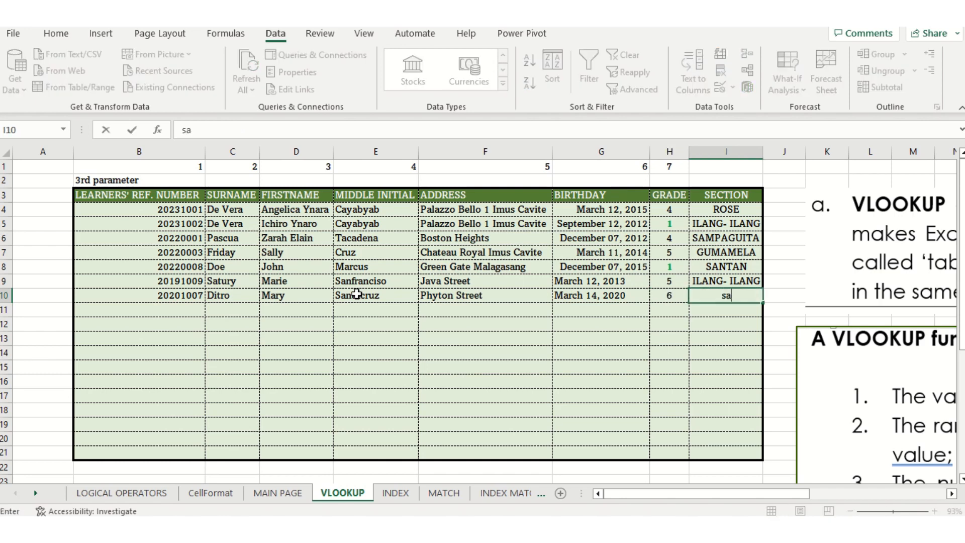
pyautogui.press('BackSpace')
pyautogui.press('BackSpace')
pyautogui.write('san')
pyautogui.press('Return')
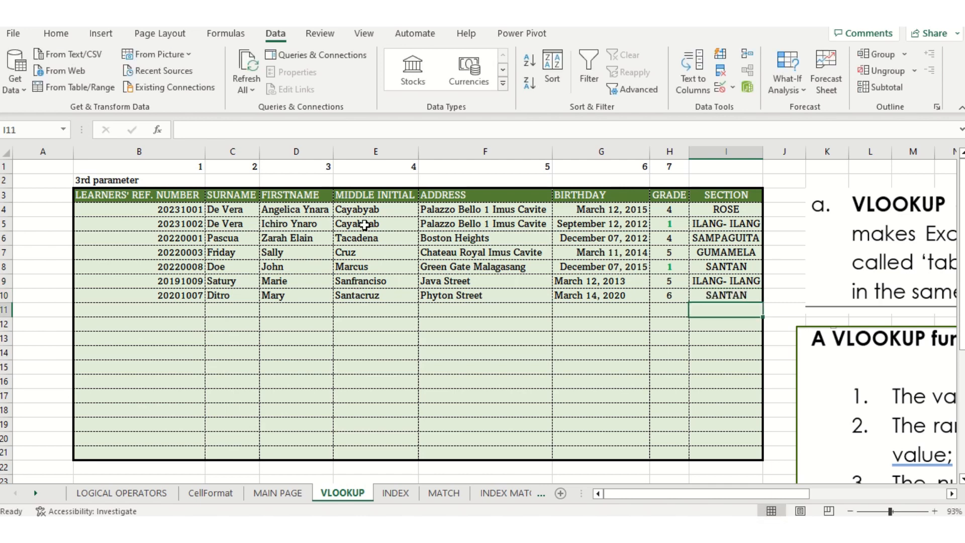
pyautogui.click(365, 226)
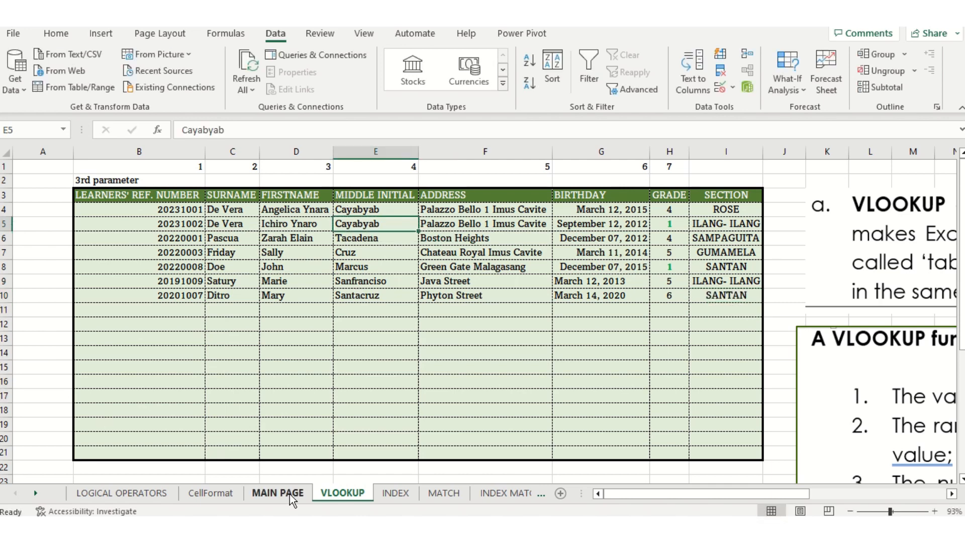
pyautogui.click(274, 493)
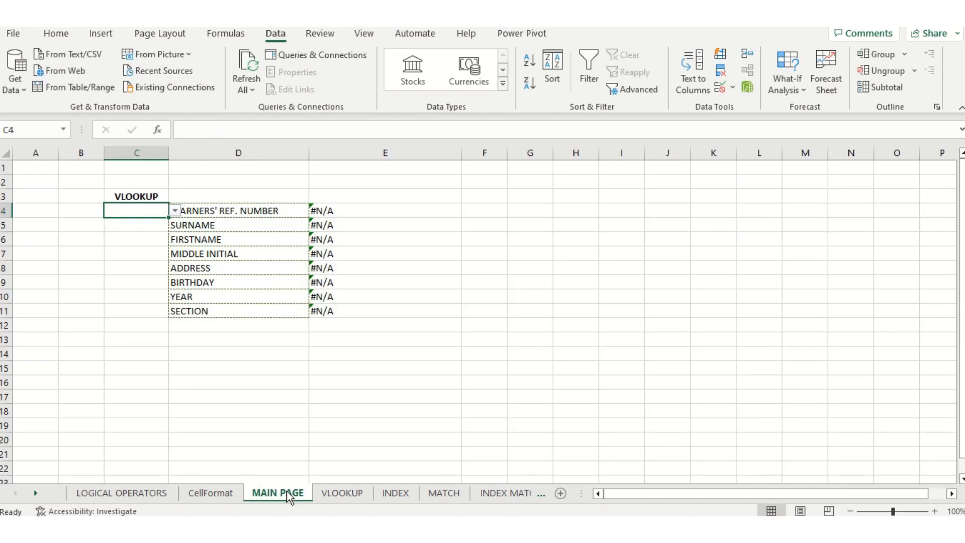
pyautogui.click(175, 211)
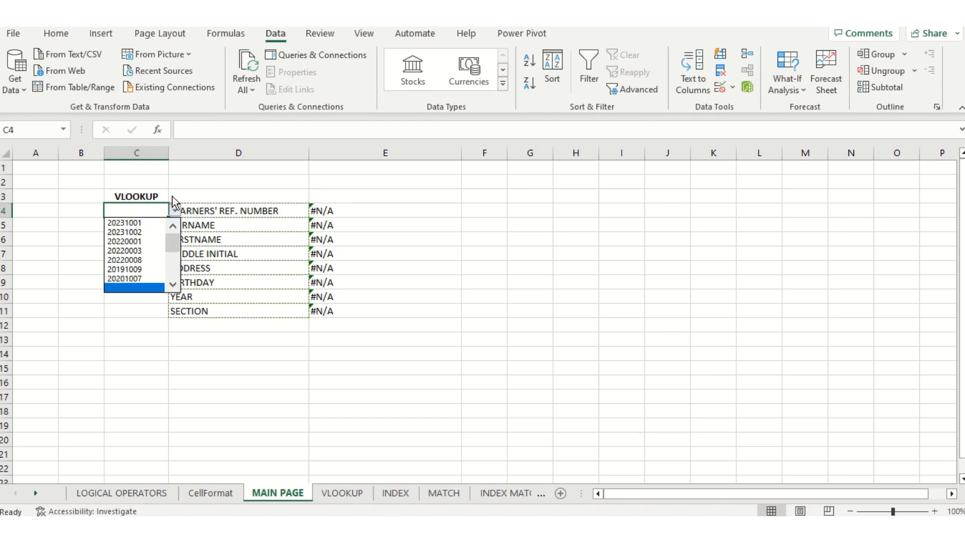
pyautogui.click(132, 279)
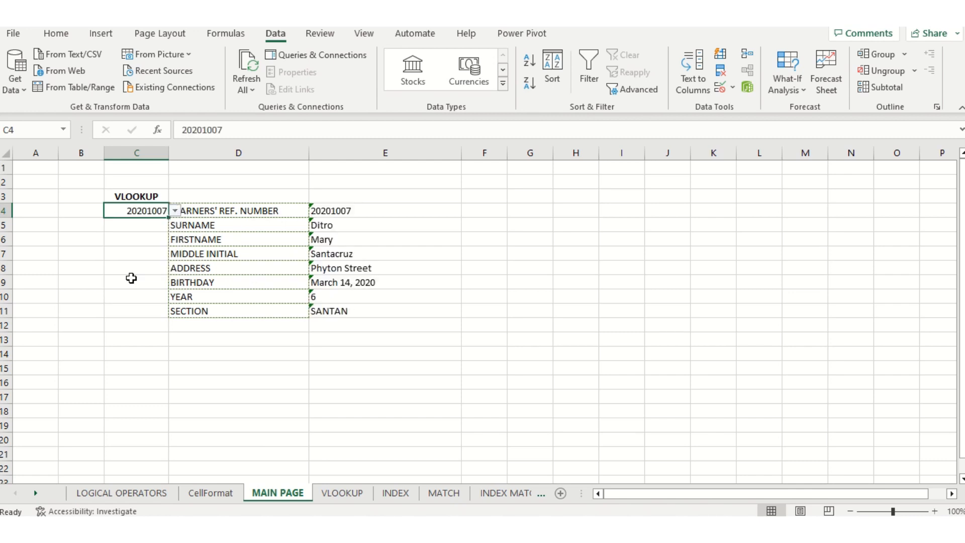